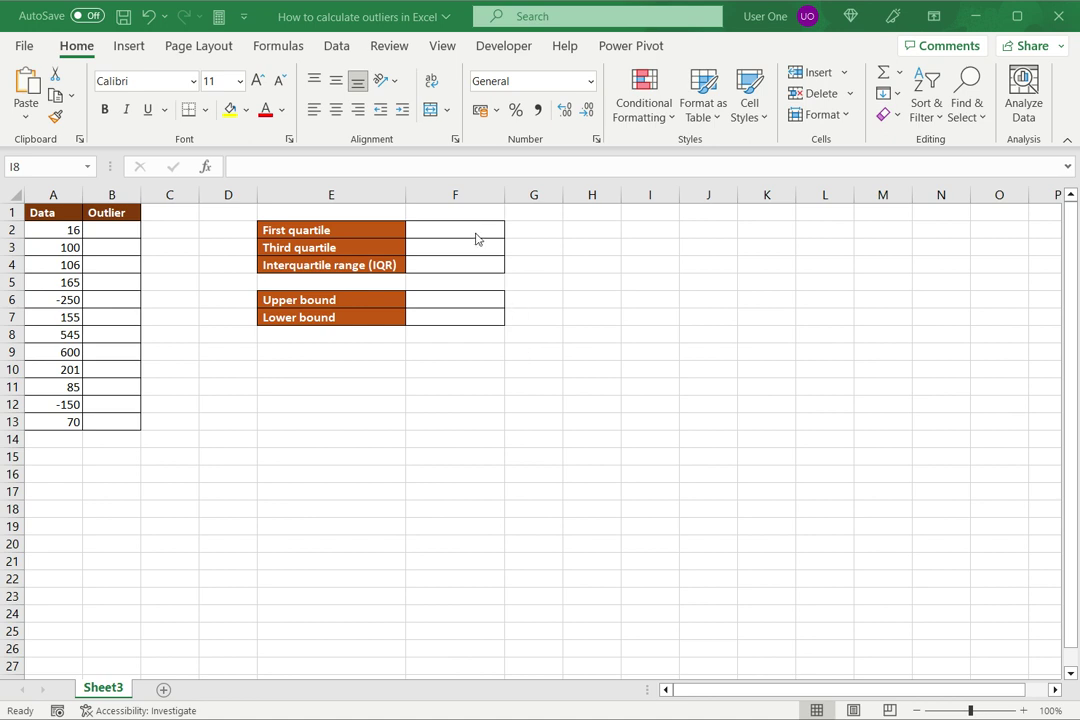
Calculate the first quartile of the data in F2 with the formula =quartile(A2:A13,1)
{"action": "left_click", "coordinate": [448, 231]}
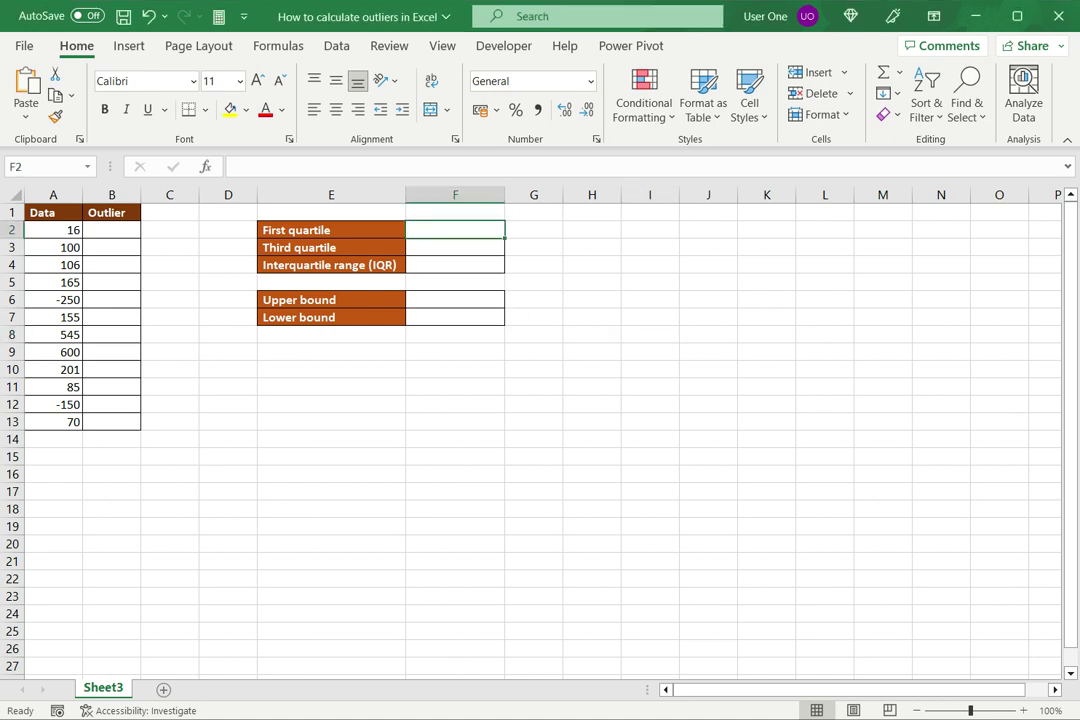
{"action": "type", "text": "=quar"}
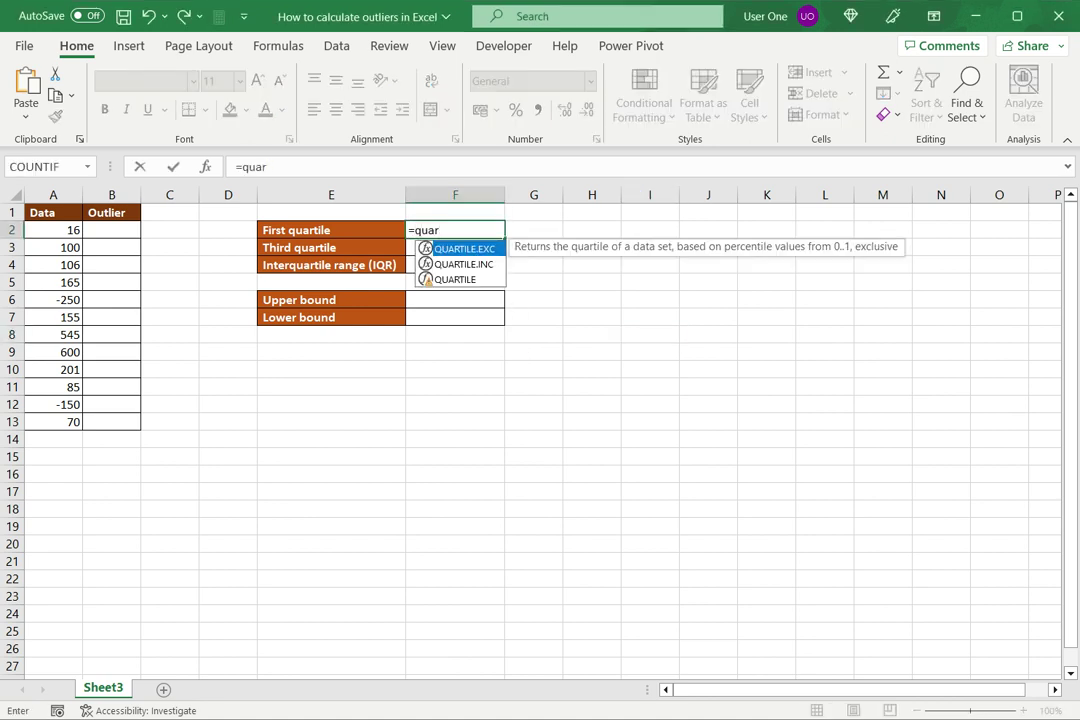
{"action": "type", "text": "tile("}
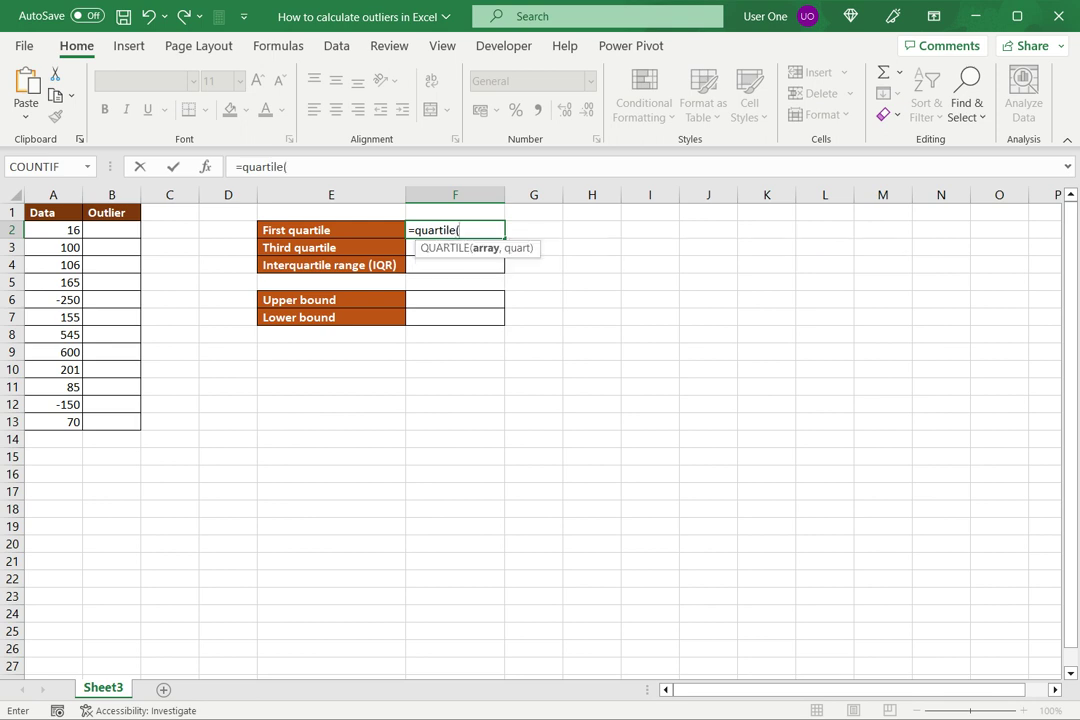
{"action": "left_click_drag", "start_coordinate": [53, 230], "coordinate": [53, 422]}
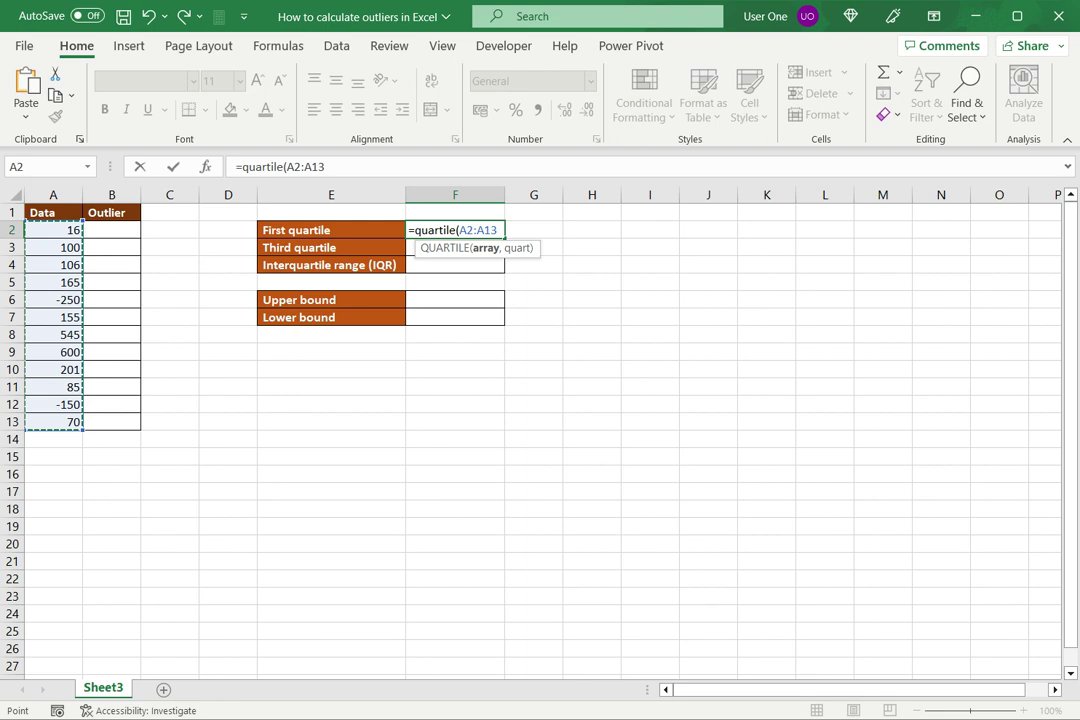
{"action": "type", "text": ",1"}
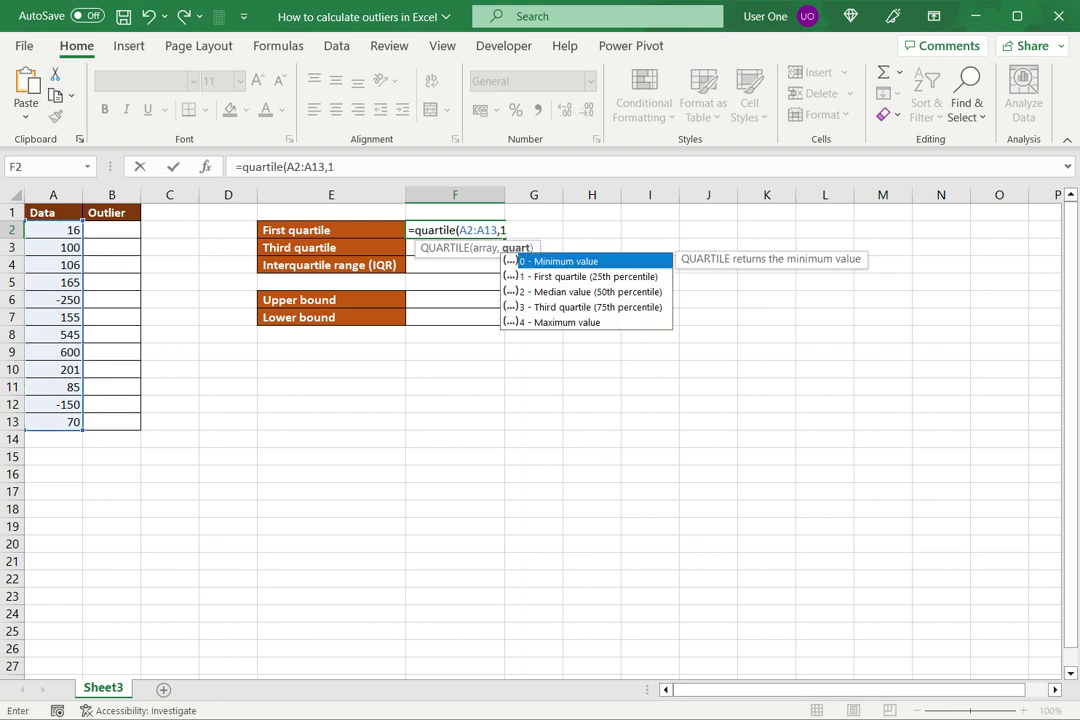
{"action": "type", "text": ")"}
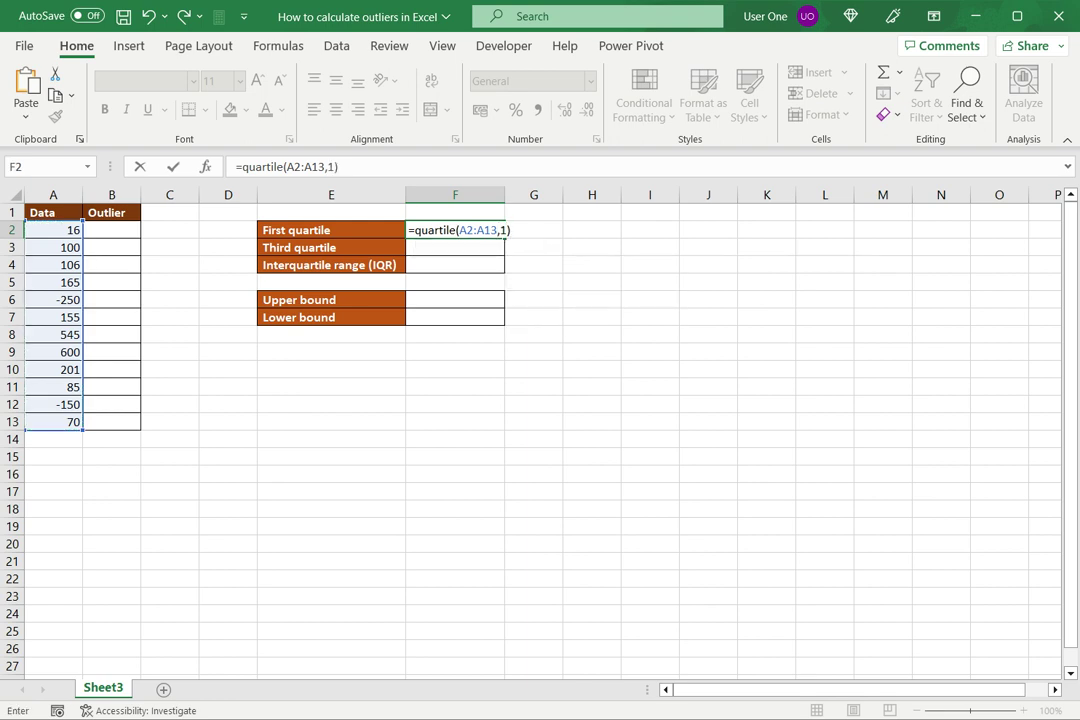
{"action": "key", "text": "Return"}
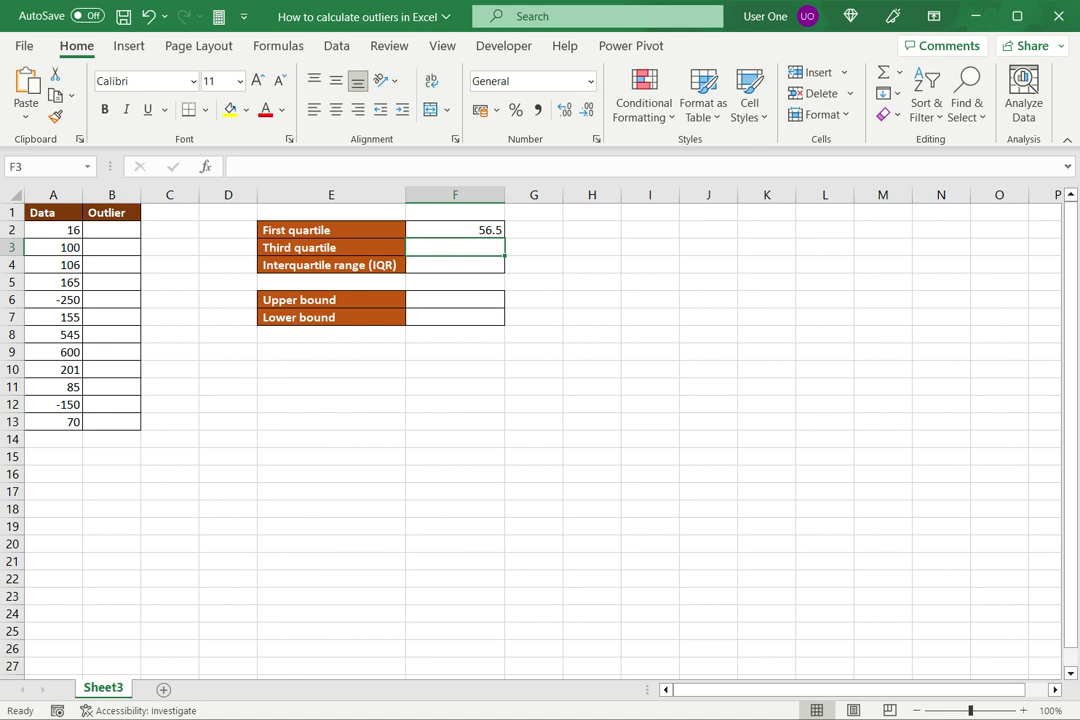
Calculate the third quartile of the data in F3 with the formula =quartile(A2:A13,3)
{"action": "type", "text": "=quart"}
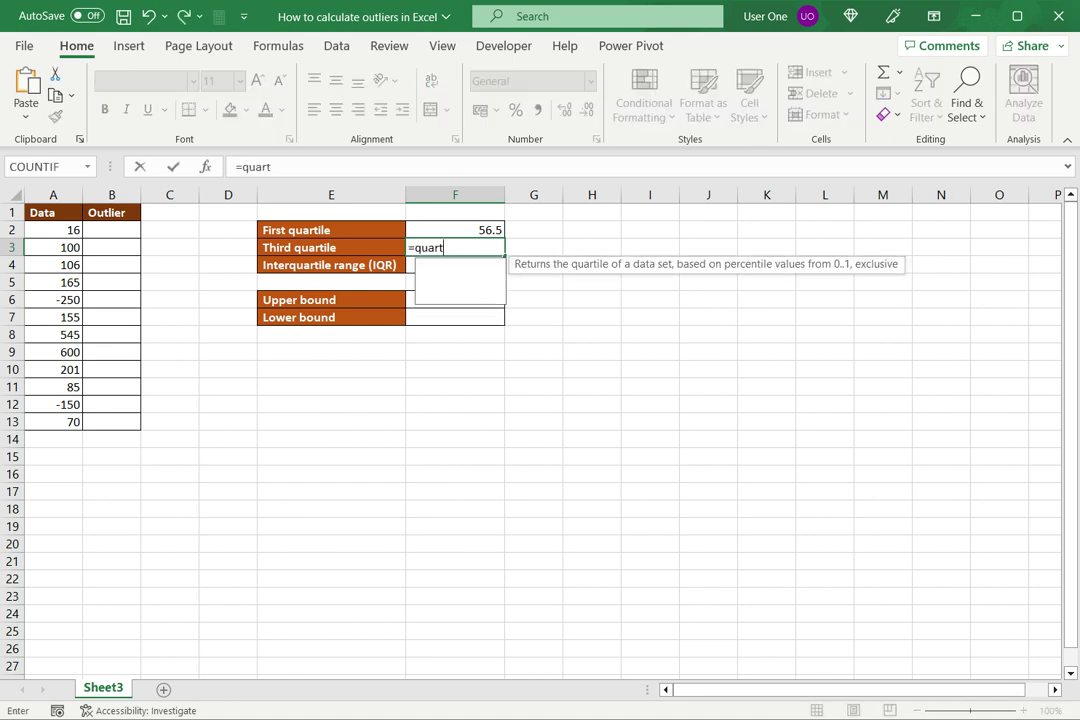
{"action": "type", "text": "ile("}
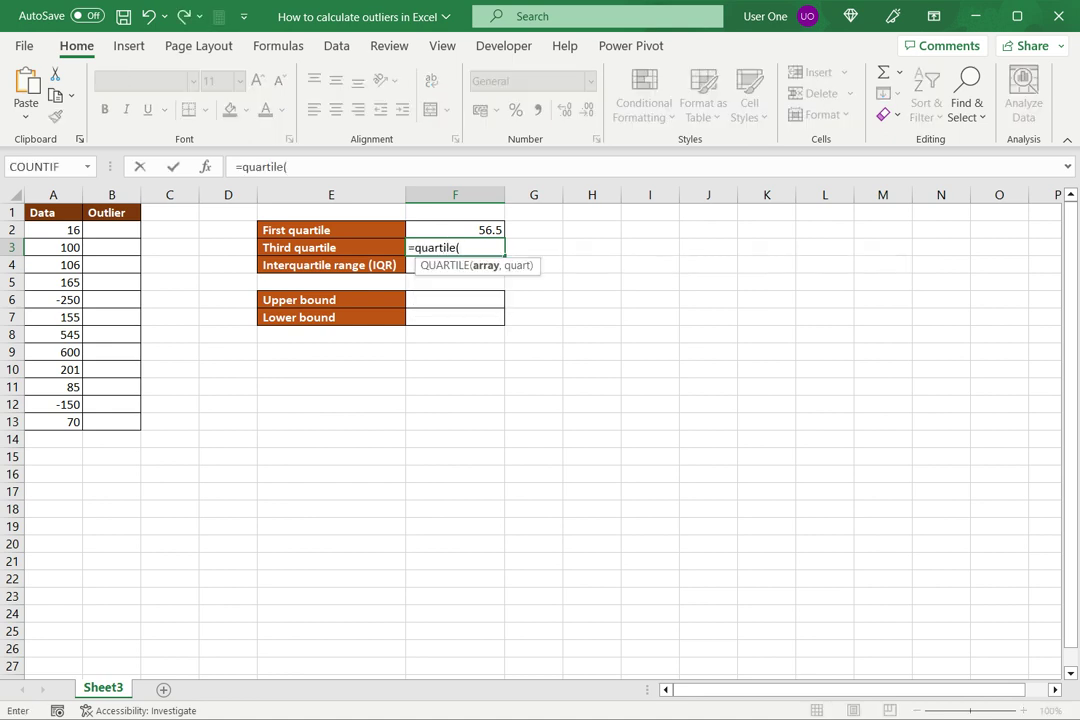
{"action": "left_click_drag", "start_coordinate": [55, 230], "coordinate": [55, 422]}
{"action": "type", "text": ",3"}
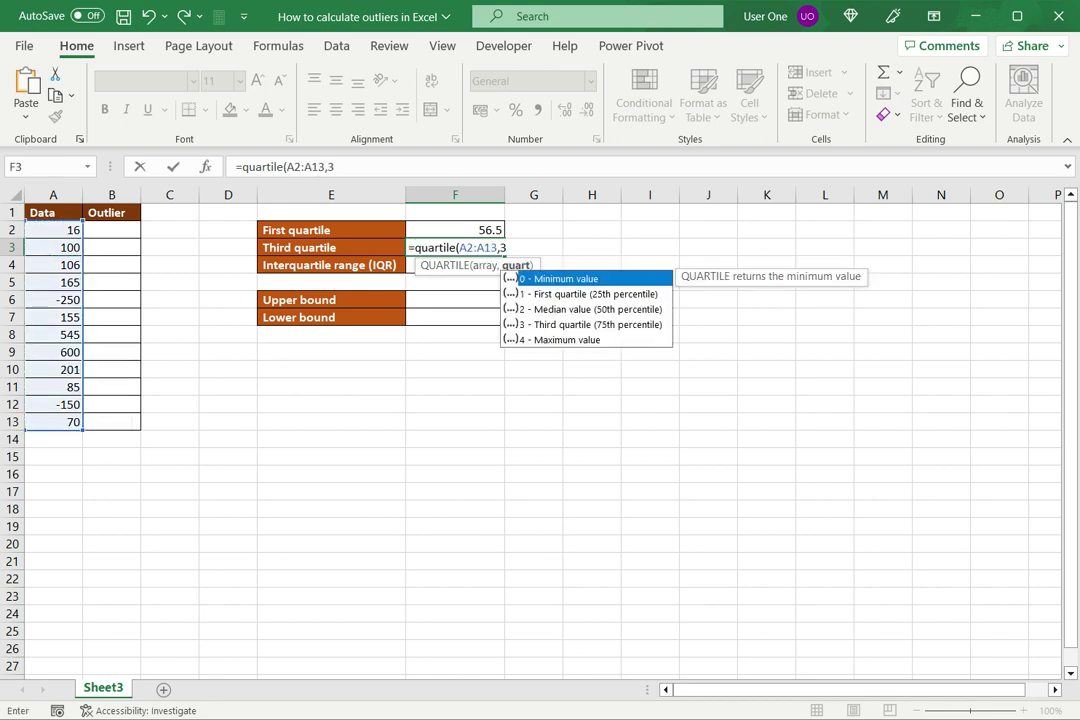
{"action": "type", "text": ")"}
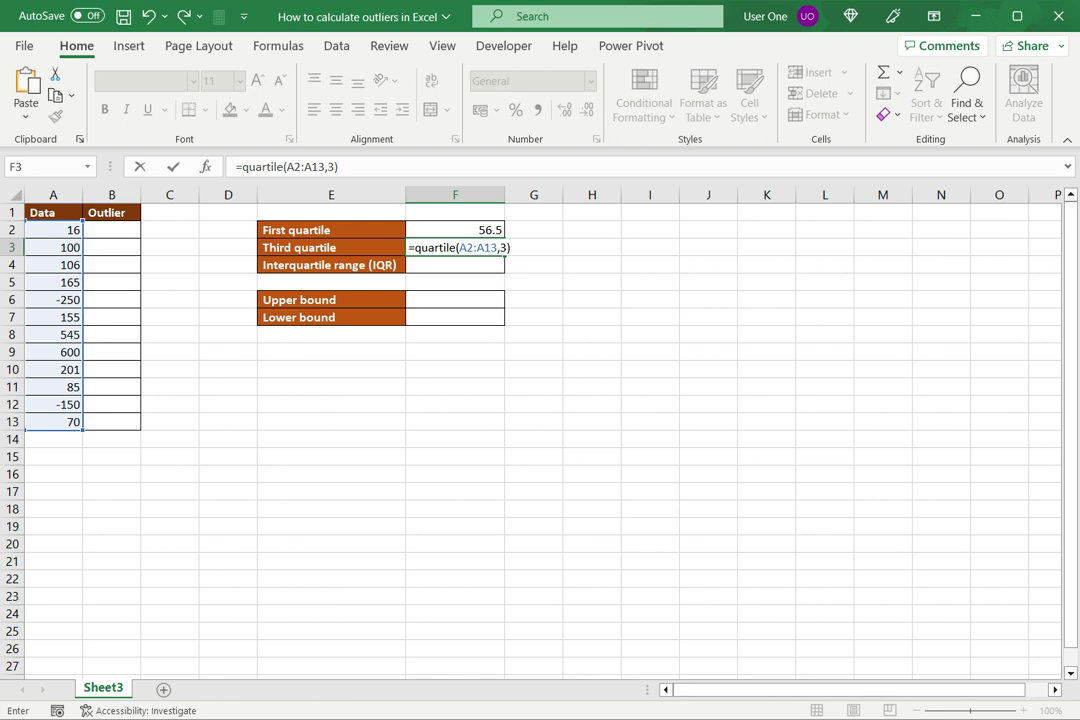
{"action": "key", "text": "Return"}
Calculate the interquartile range in F4 as third quartile minus first quartile, using =F3-F2
{"action": "type", "text": "="}
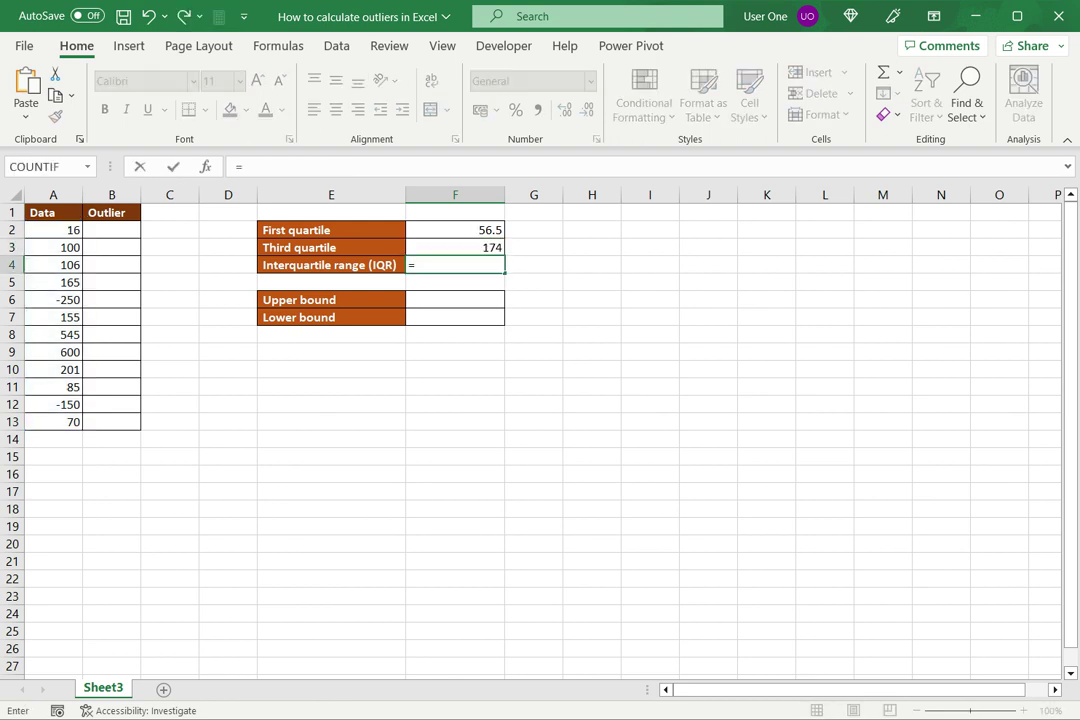
{"action": "key", "text": "Up"}
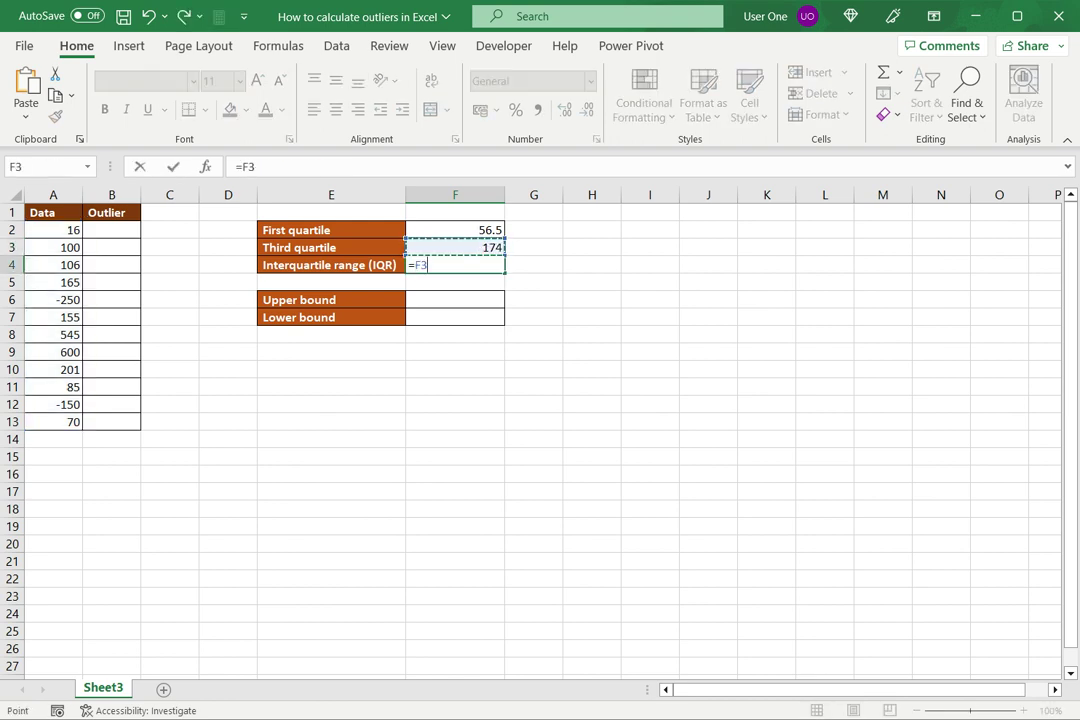
{"action": "type", "text": "-"}
{"action": "key", "text": "Up"}
{"action": "key", "text": "Up"}
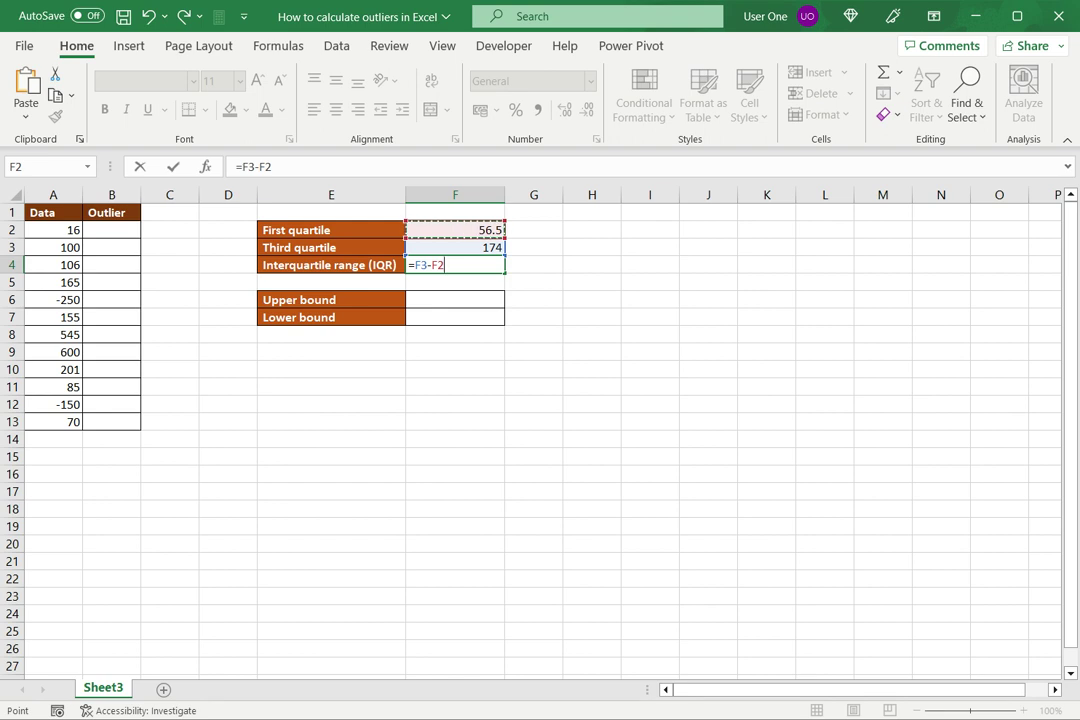
{"action": "key", "text": "Return"}
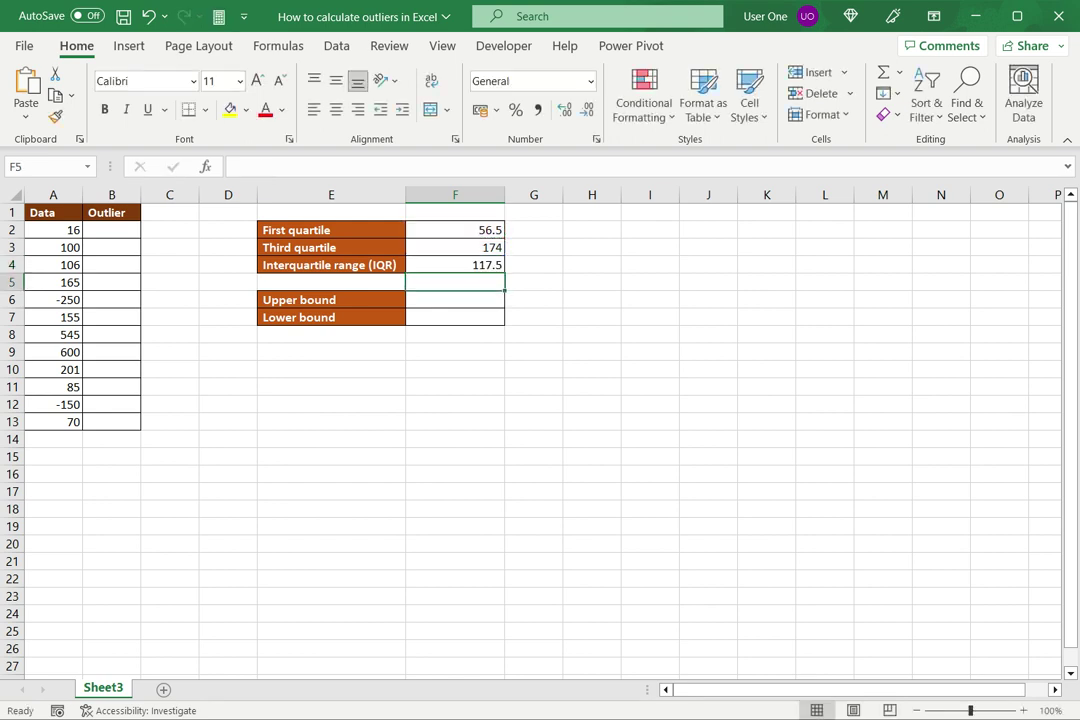
Calculate the upper bound in F6 with the formula =F3+(1.5*F4)
{"action": "key", "text": "Down"}
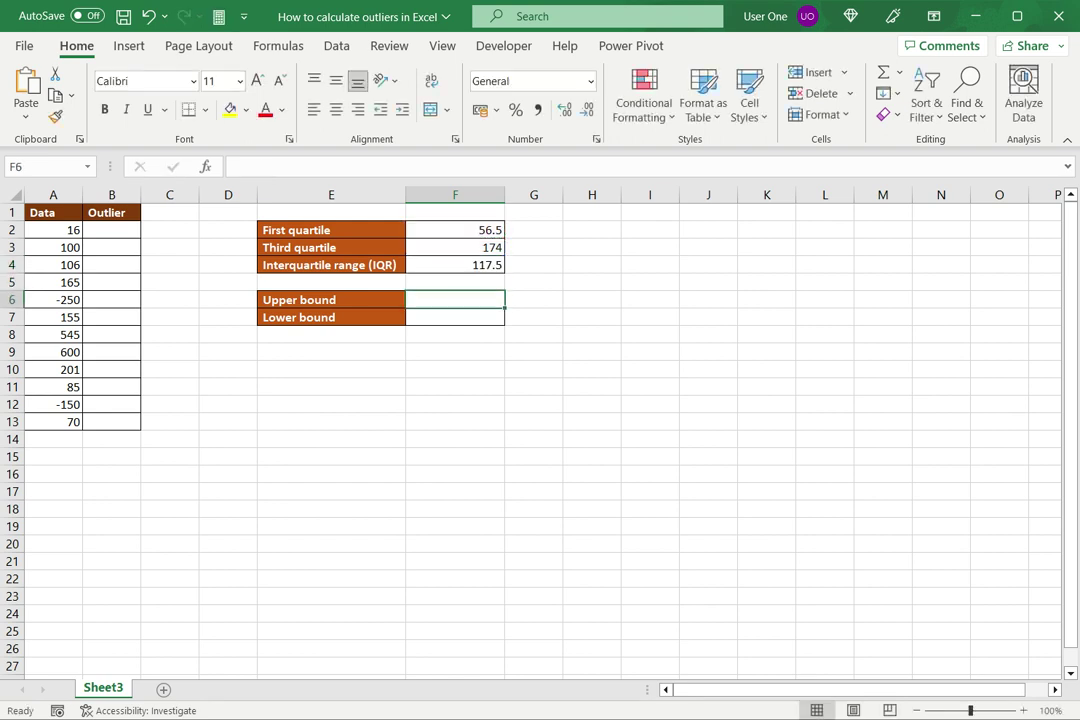
{"action": "type", "text": "="}
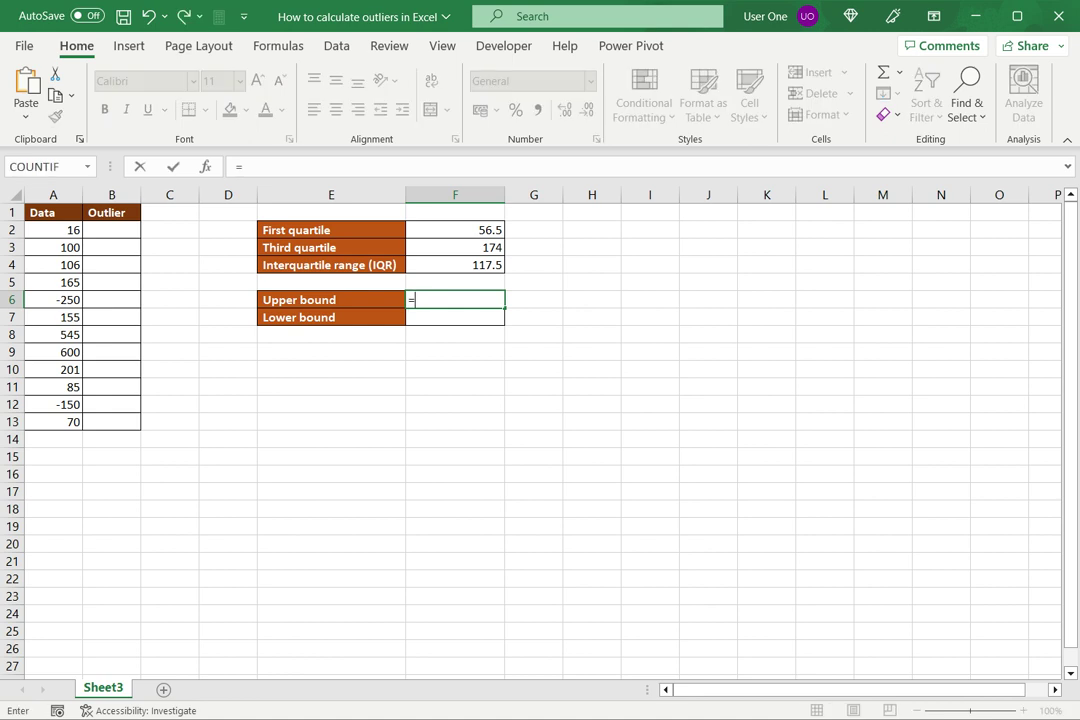
{"action": "key", "text": "Up"}
{"action": "key", "text": "Up"}
{"action": "key", "text": "Up"}
{"action": "type", "text": "+"}
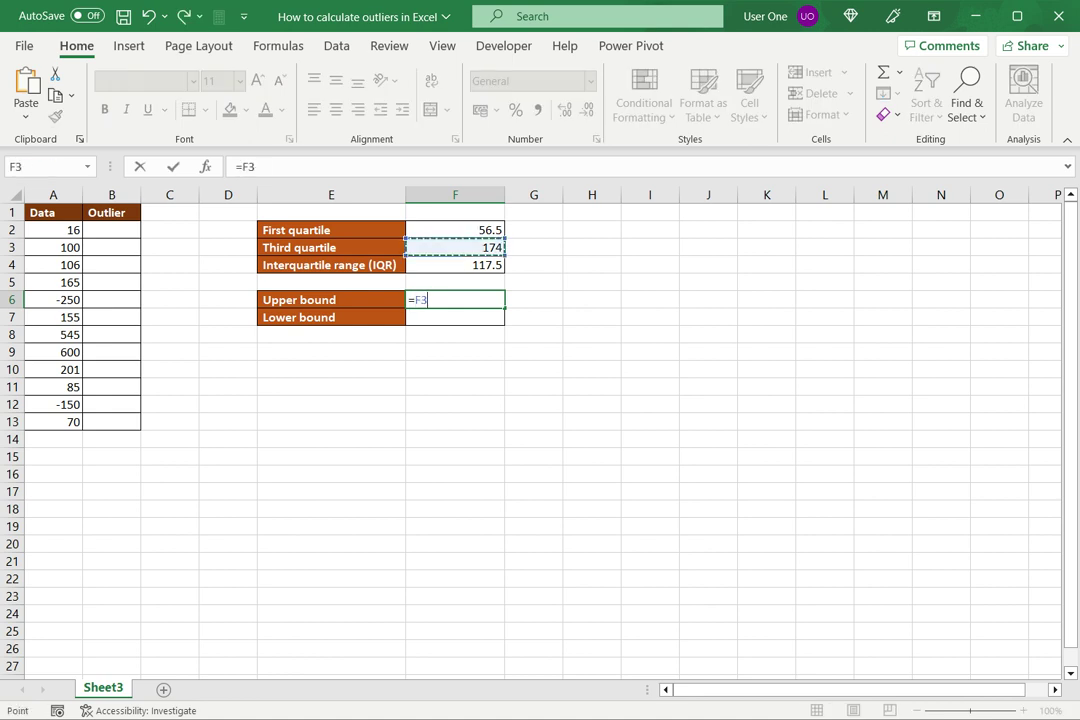
{"action": "type", "text": "(1."}
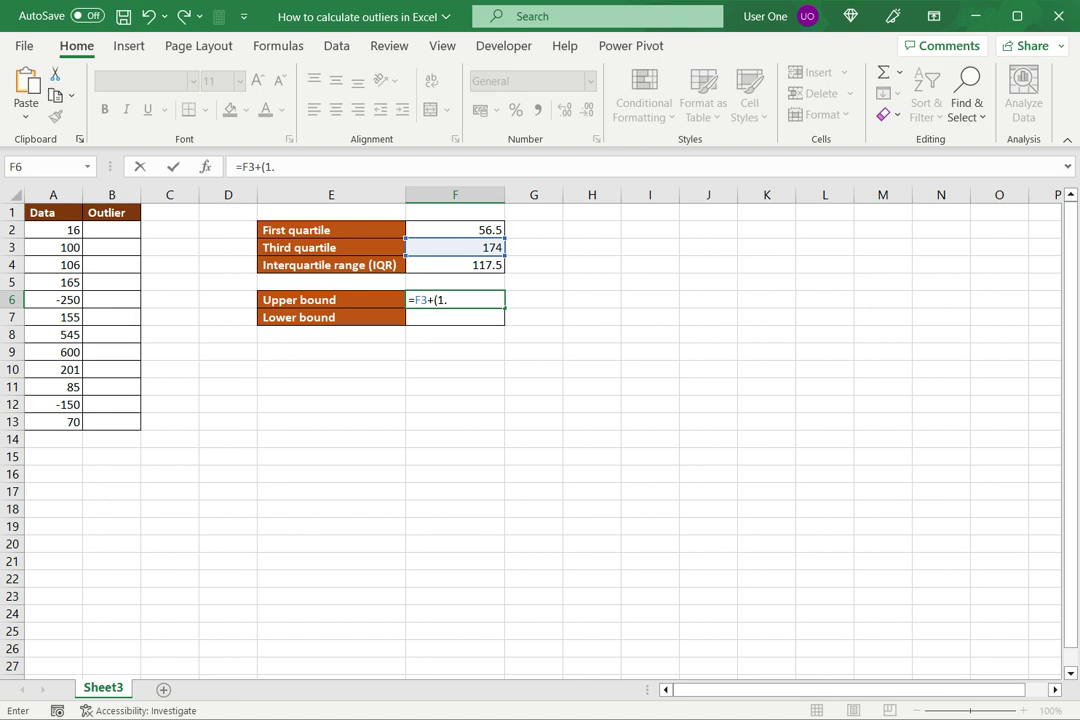
{"action": "type", "text": "5*"}
{"action": "key", "text": "Up"}
{"action": "key", "text": "Up"}
{"action": "type", "text": ")"}
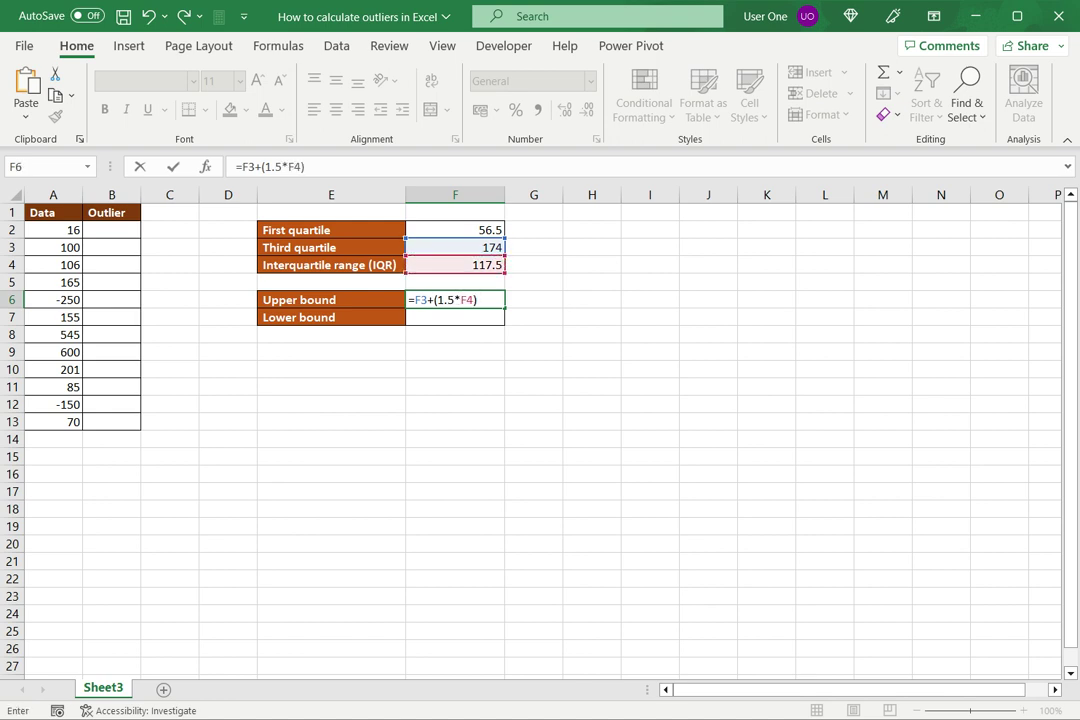
{"action": "key", "text": "Return"}
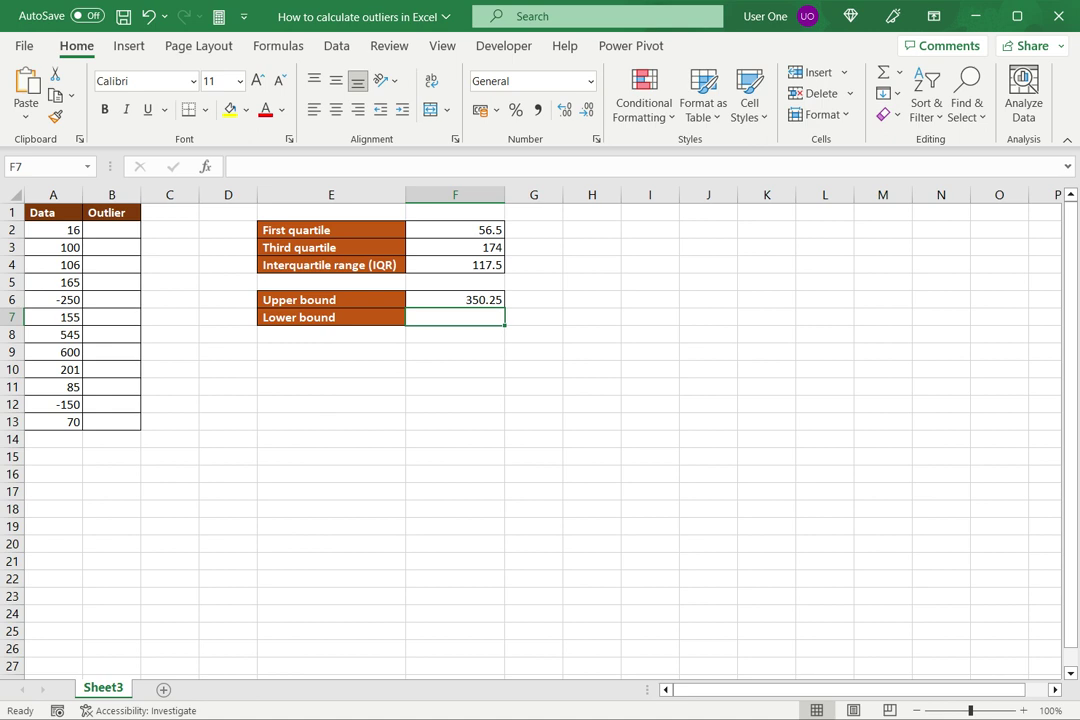
Calculate the lower bound in F7 with the formula =F2-(1.5*F4)
{"action": "type", "text": "="}
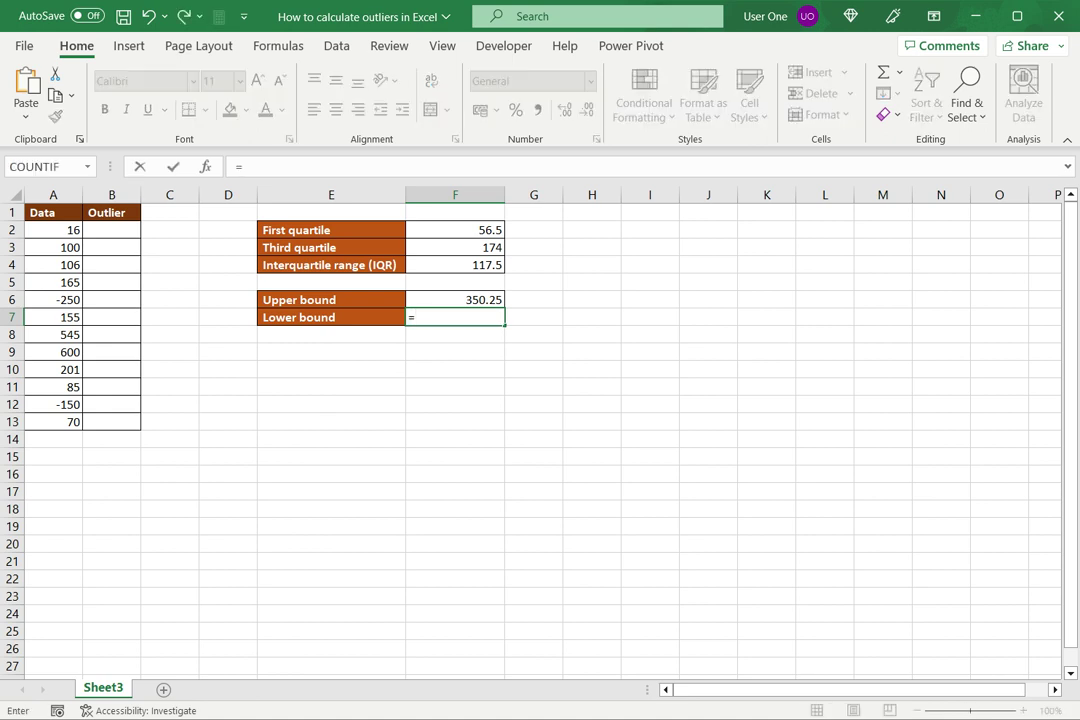
{"action": "key", "text": "Up"}
{"action": "key", "text": "Up"}
{"action": "key", "text": "Up"}
{"action": "key", "text": "Up"}
{"action": "key", "text": "Up"}
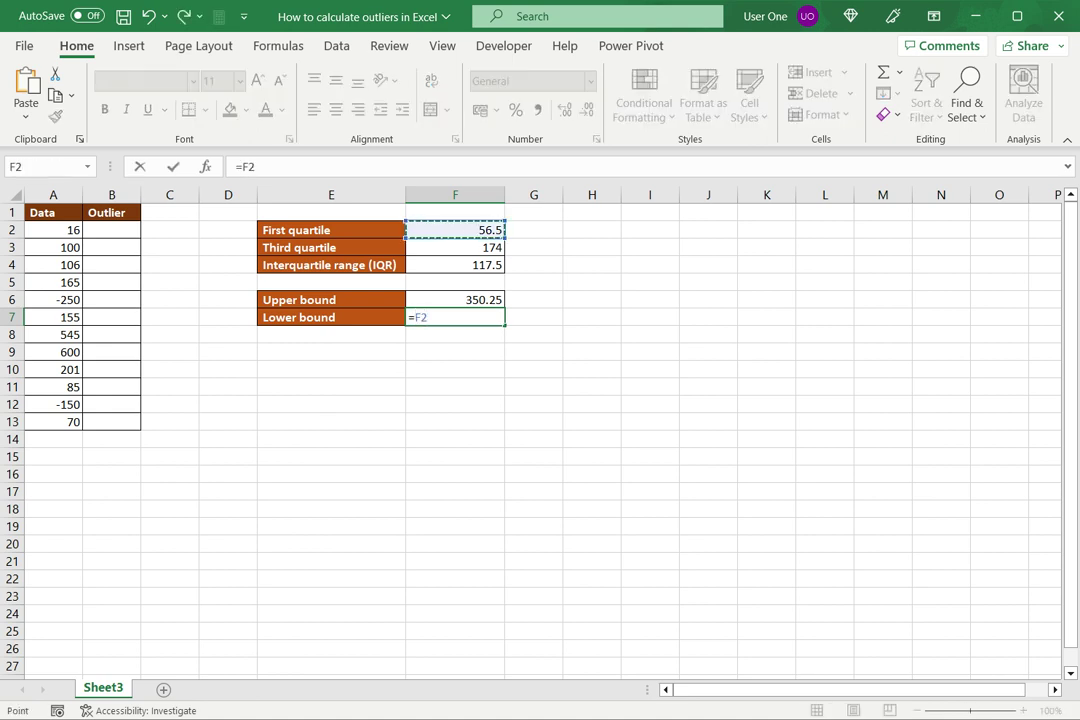
{"action": "type", "text": "-(1.5*"}
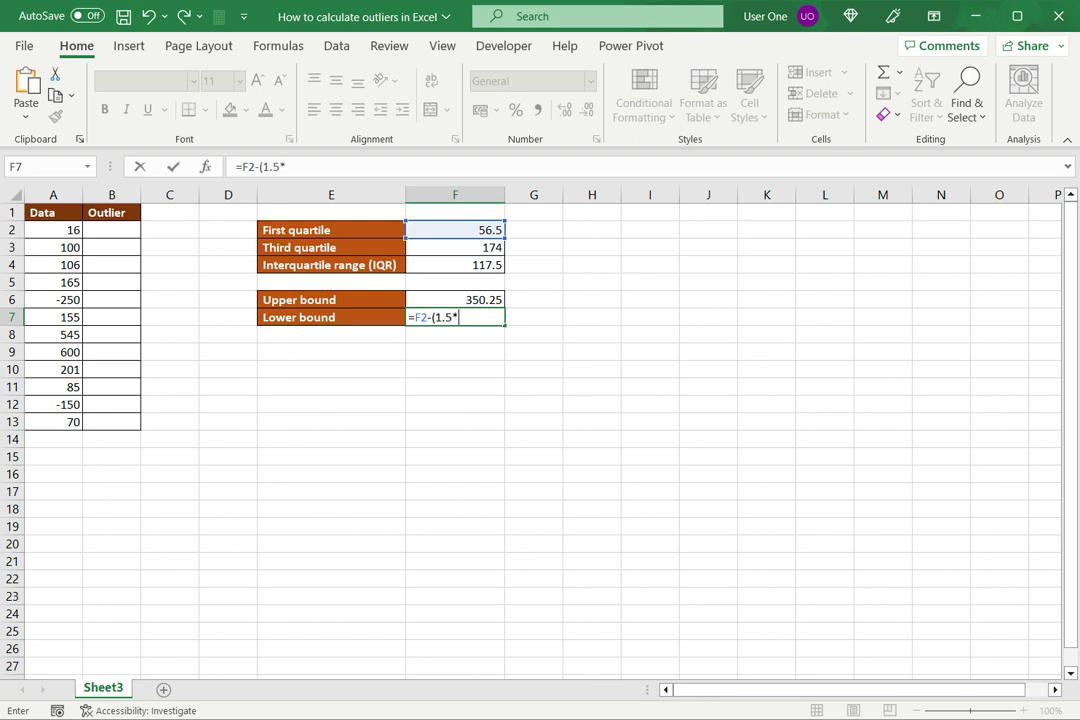
{"action": "key", "text": "Up"}
{"action": "key", "text": "Up"}
{"action": "key", "text": "Up"}
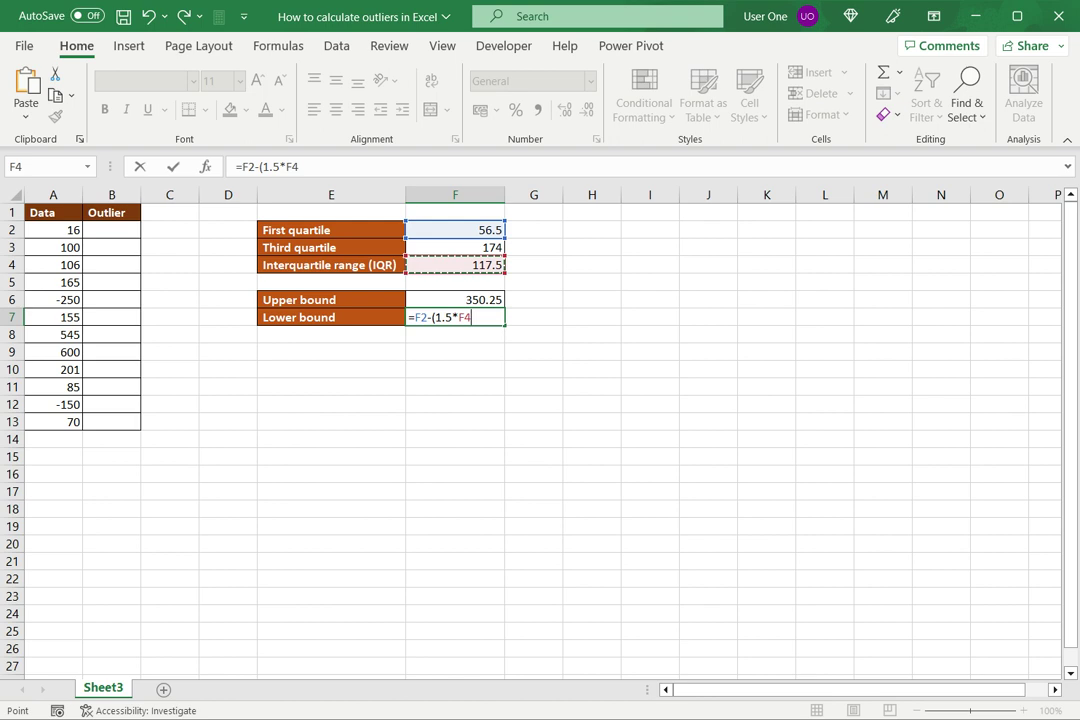
{"action": "type", "text": ")"}
{"action": "key", "text": "Return"}
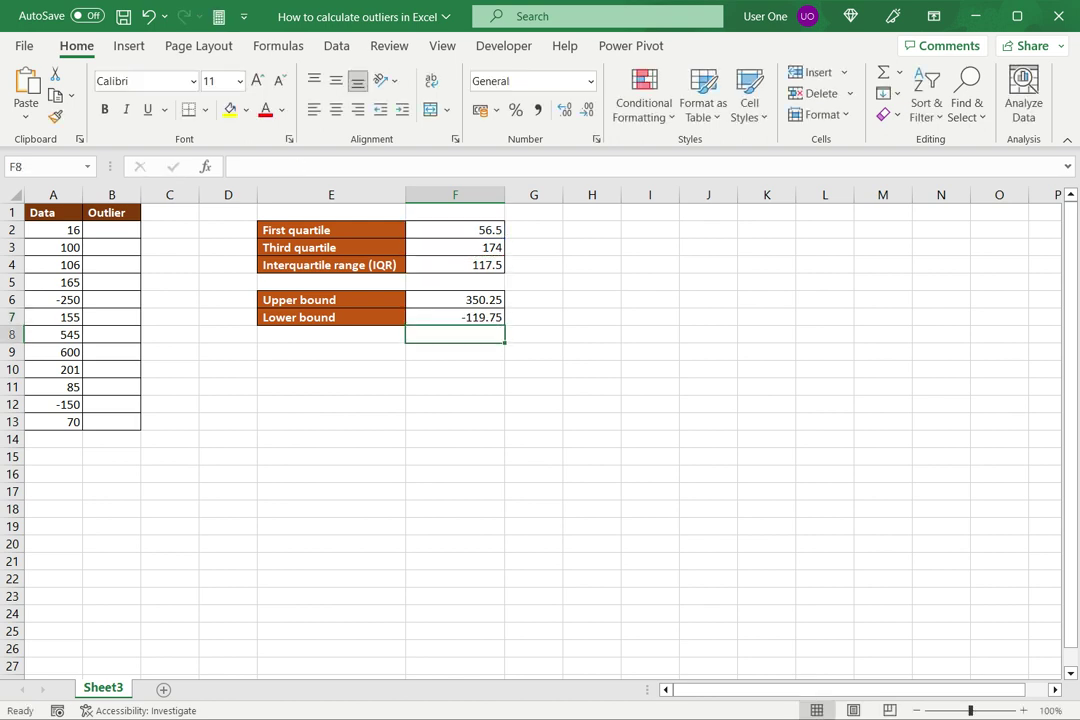
{"action": "left_click", "coordinate": [455, 317]}
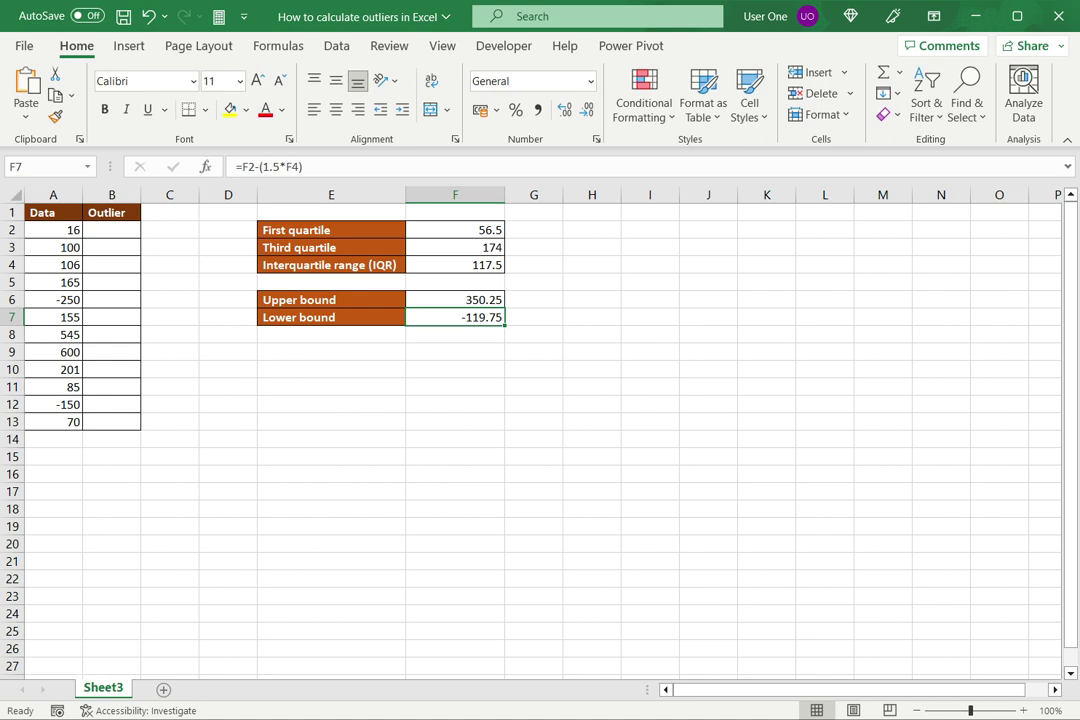
Start an IF formula in B2 with the logical test OR(A2<F7,A2>F6), comparing the first data value with both bounds
{"action": "left_click", "coordinate": [111, 230]}
{"action": "type", "text": "="}
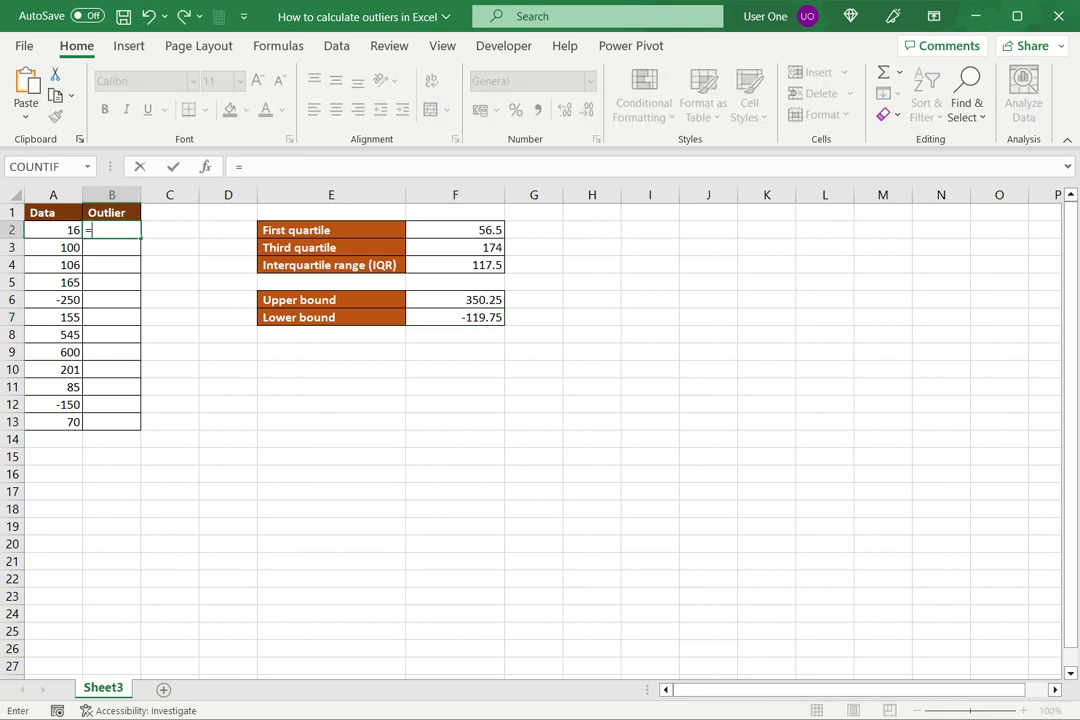
{"action": "type", "text": "if("}
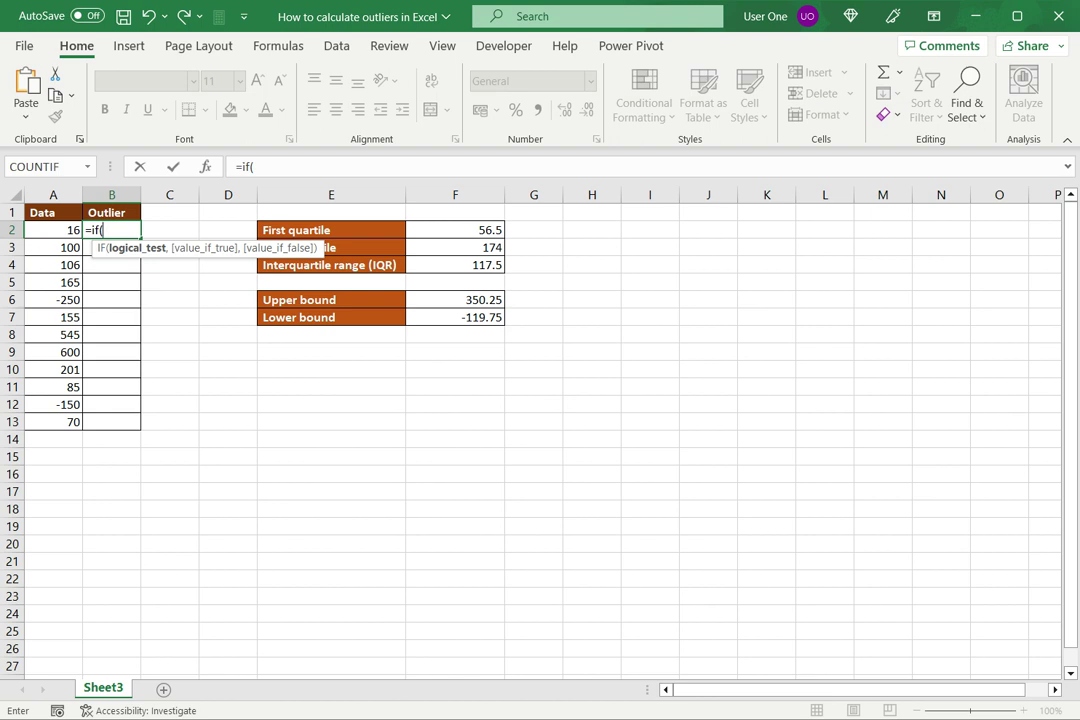
{"action": "type", "text": "OR"}
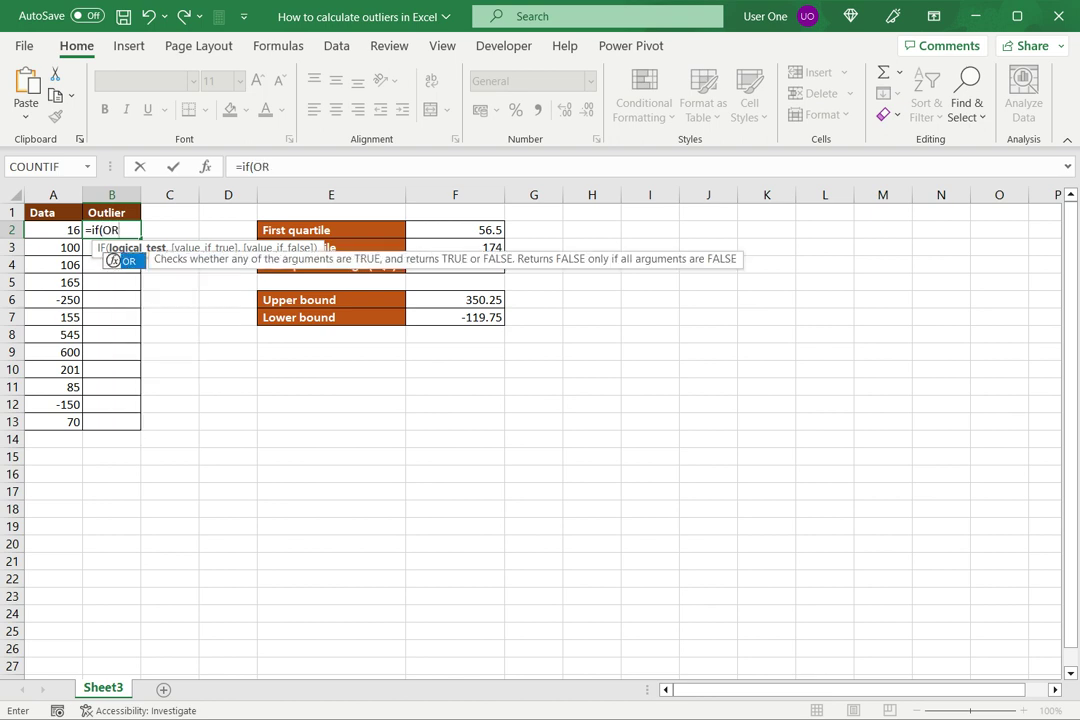
{"action": "type", "text": "("}
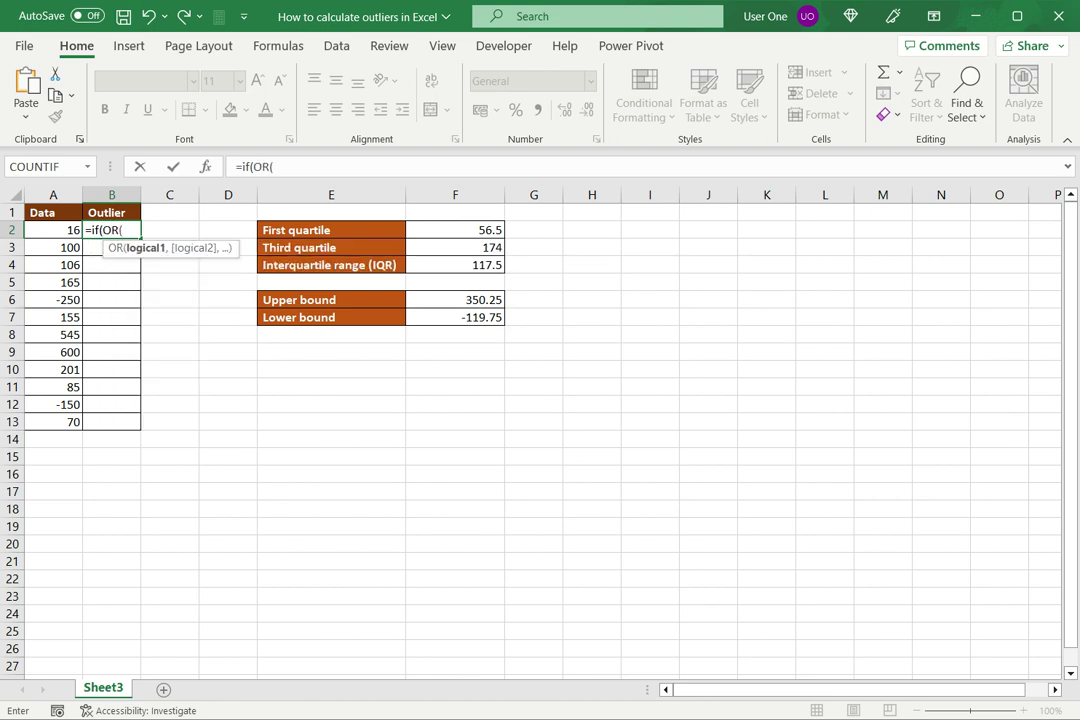
{"action": "left_click", "coordinate": [53, 230]}
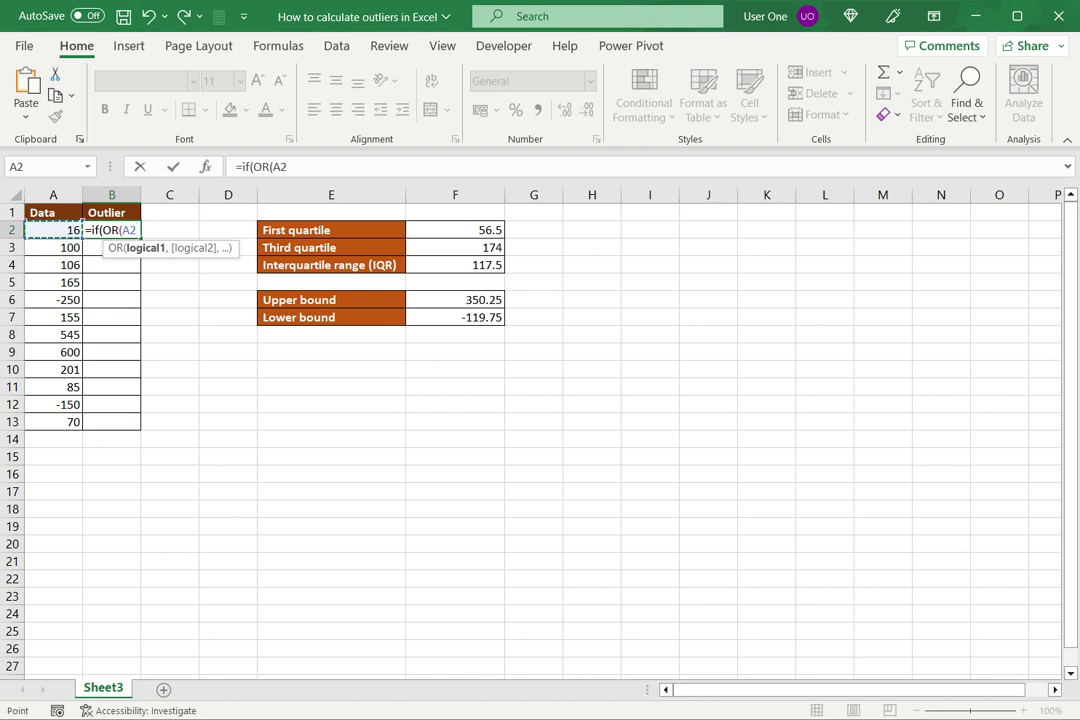
{"action": "type", "text": "<"}
{"action": "left_click", "coordinate": [455, 317]}
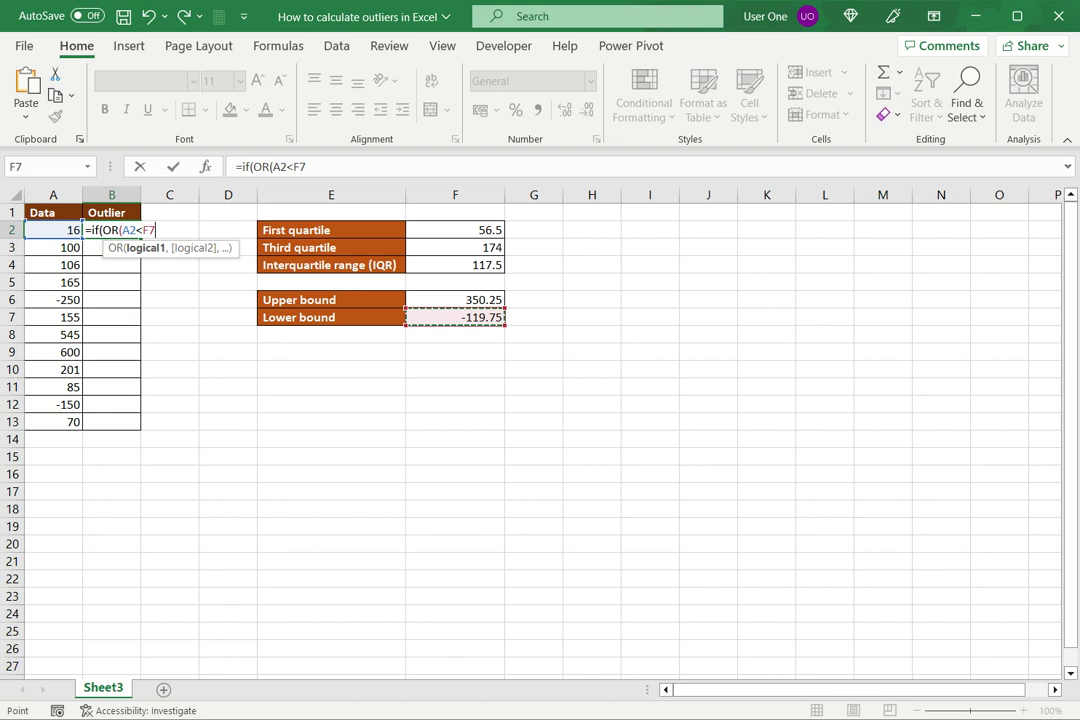
{"action": "type", "text": ","}
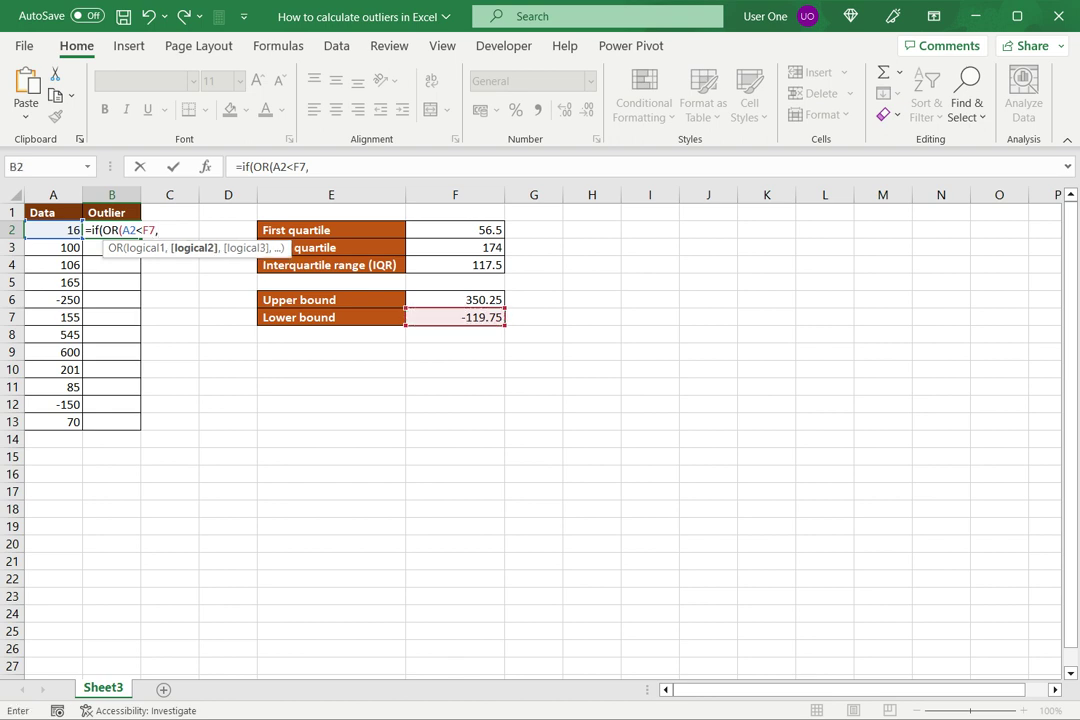
{"action": "left_click", "coordinate": [53, 230]}
{"action": "type", "text": ">"}
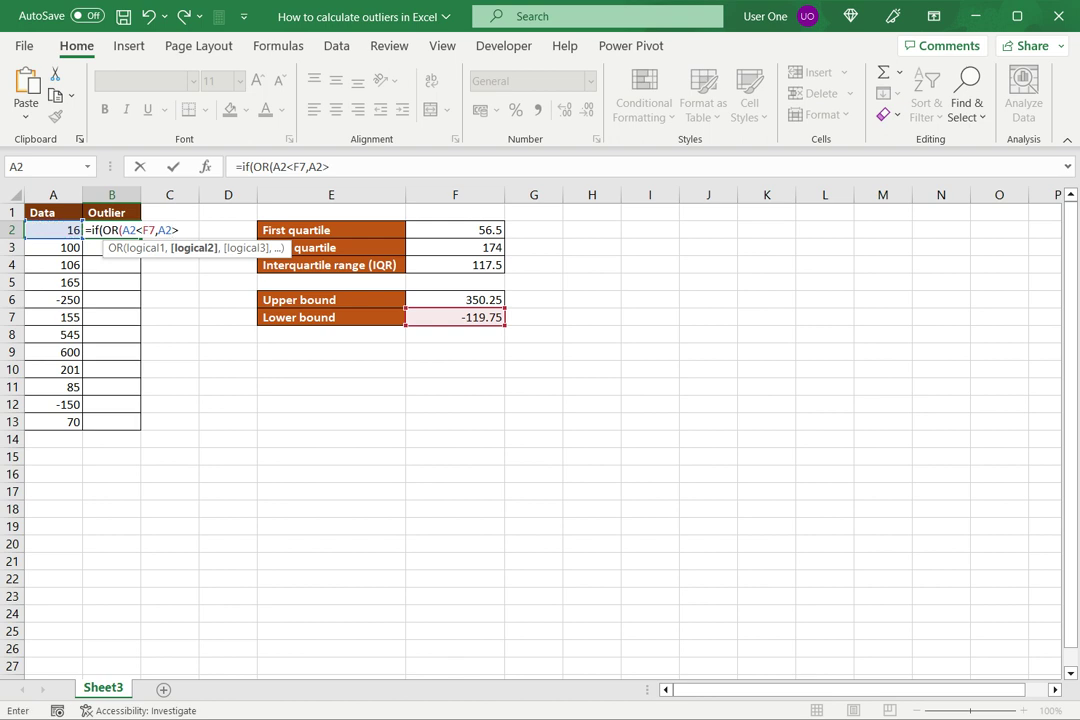
{"action": "left_click", "coordinate": [455, 299]}
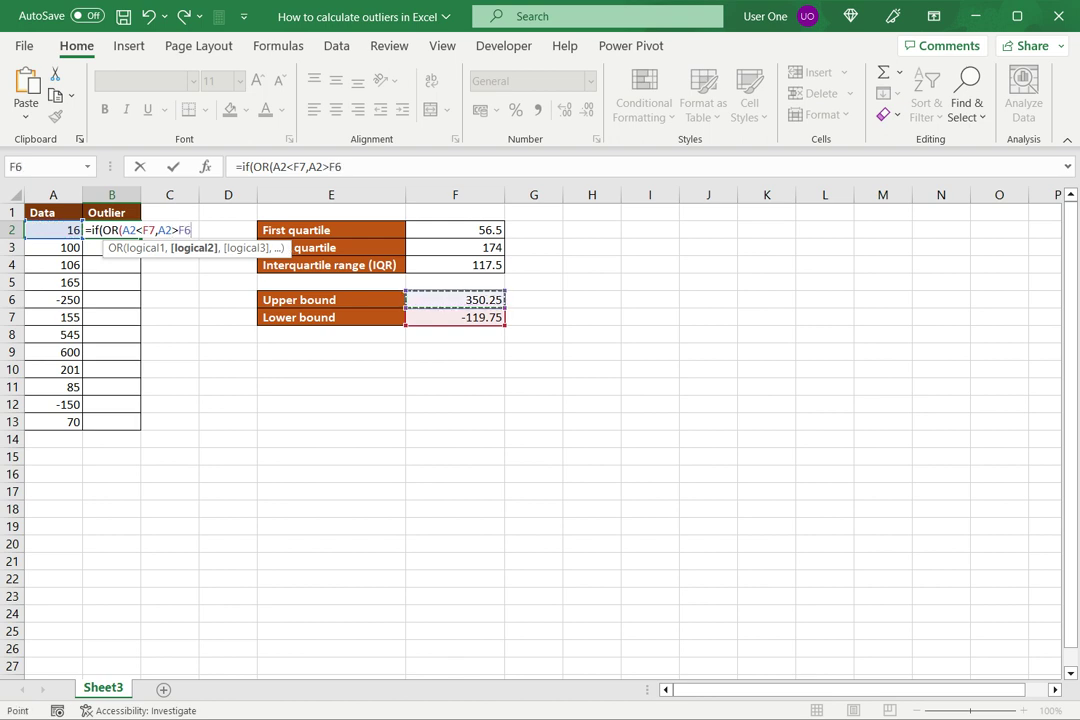
{"action": "type", "text": ")"}
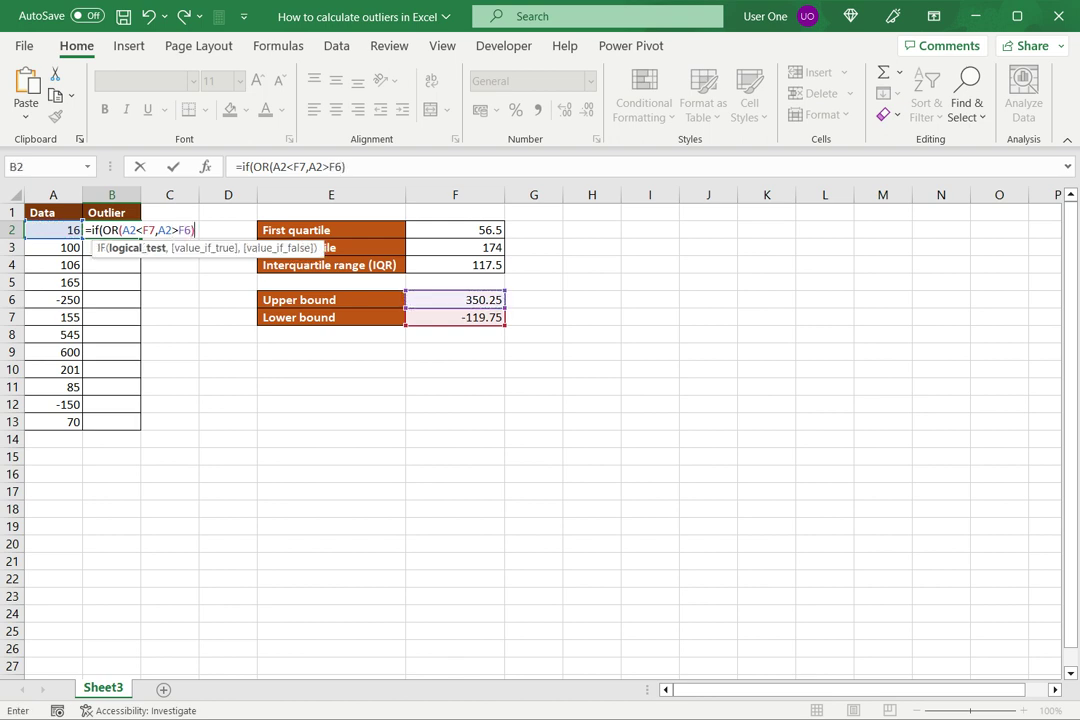
Complete the IF formula in B2 with TRUE as the value if true and FALSE as the value if false
{"action": "type", "text": ","}
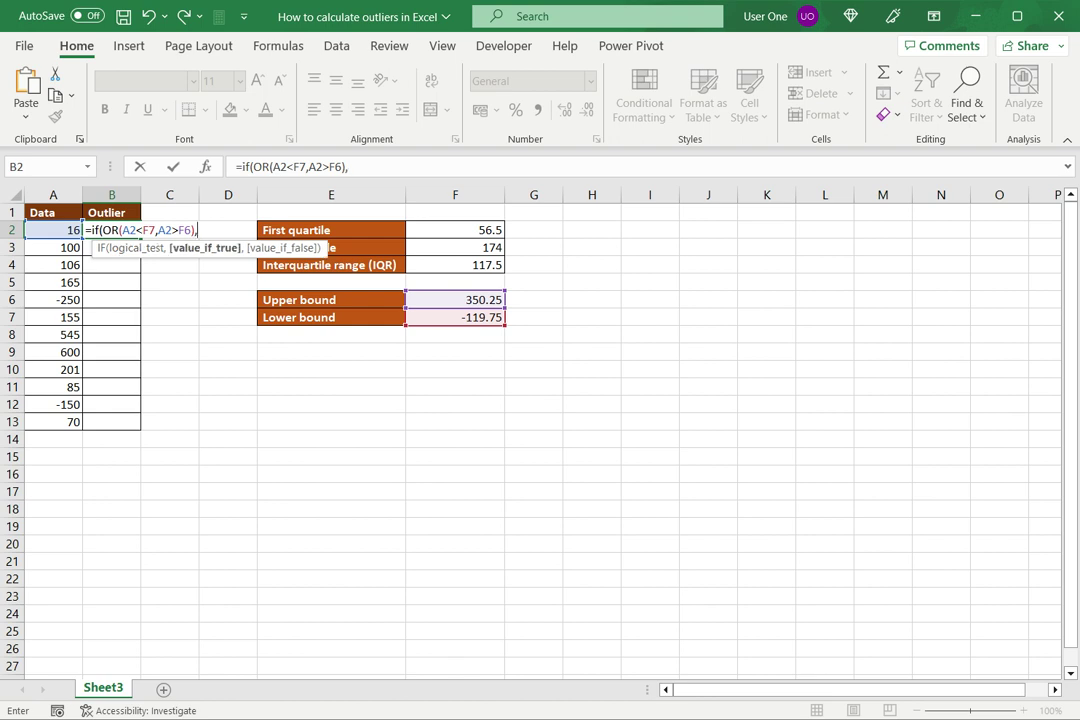
{"action": "type", "text": "TRUE"}
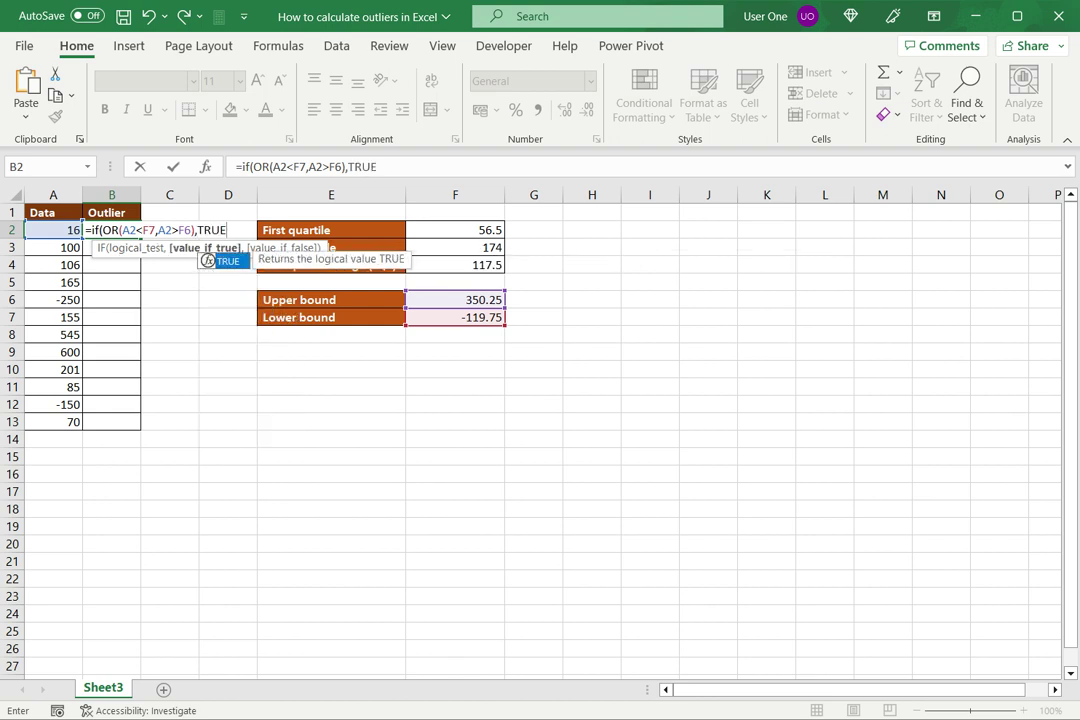
{"action": "type", "text": ",FA"}
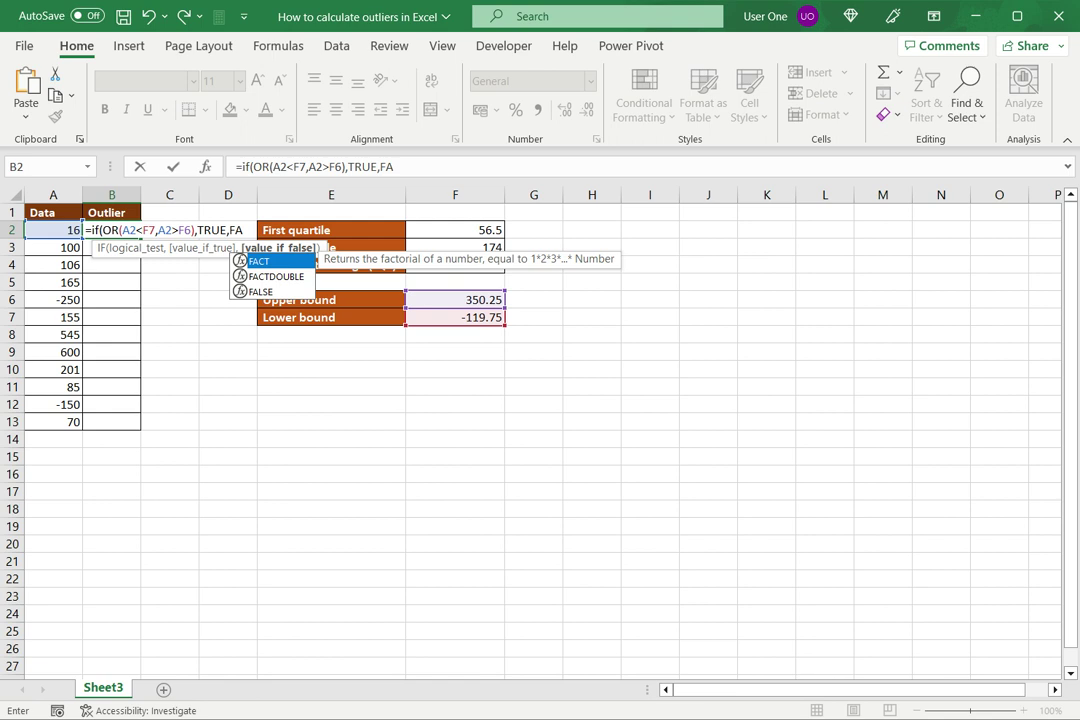
{"action": "type", "text": "LSE)"}
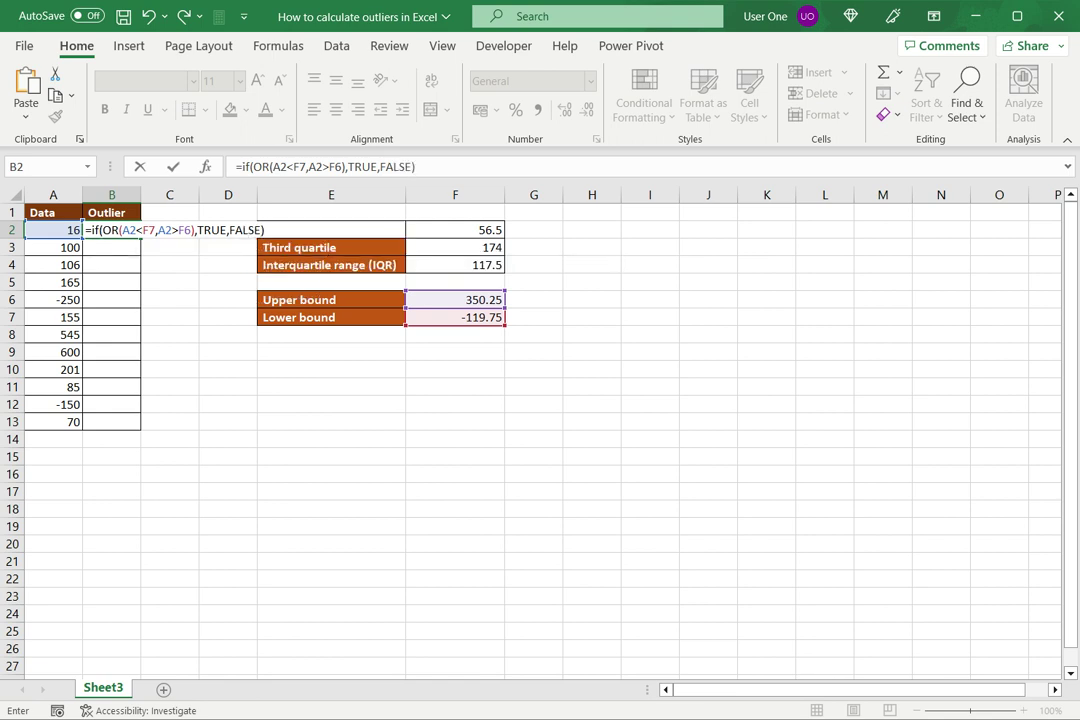
{"action": "key", "text": "Return"}
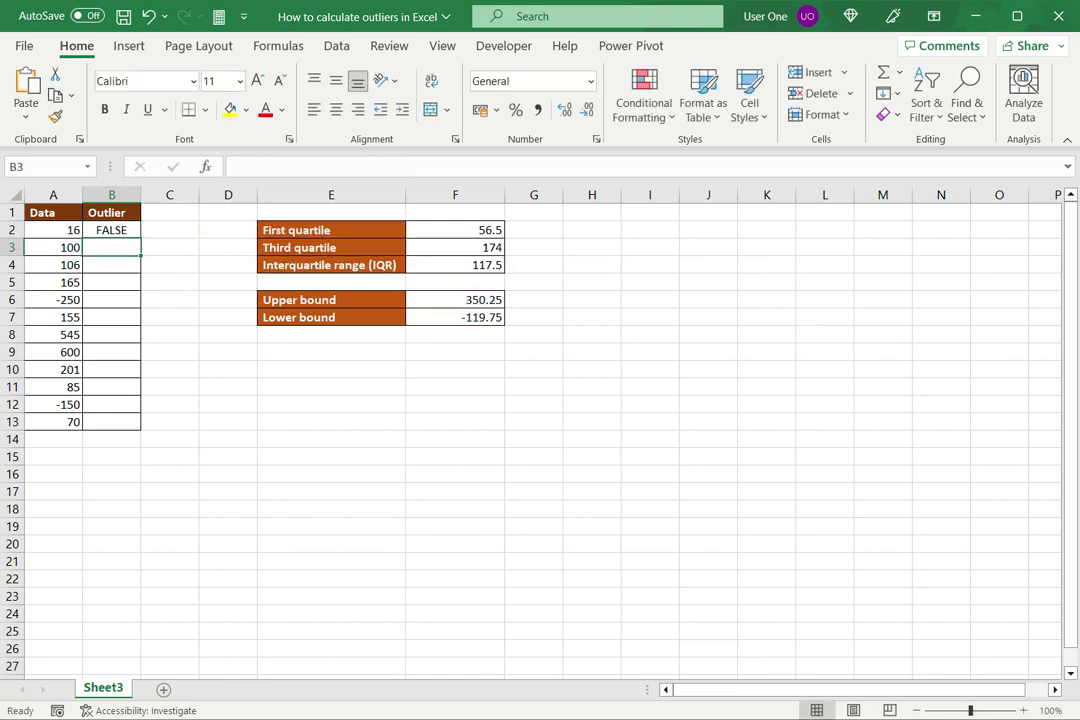
Make both bound references in the B2 formula absolute, as $F$7 and $F$6
{"action": "left_click", "coordinate": [111, 230]}
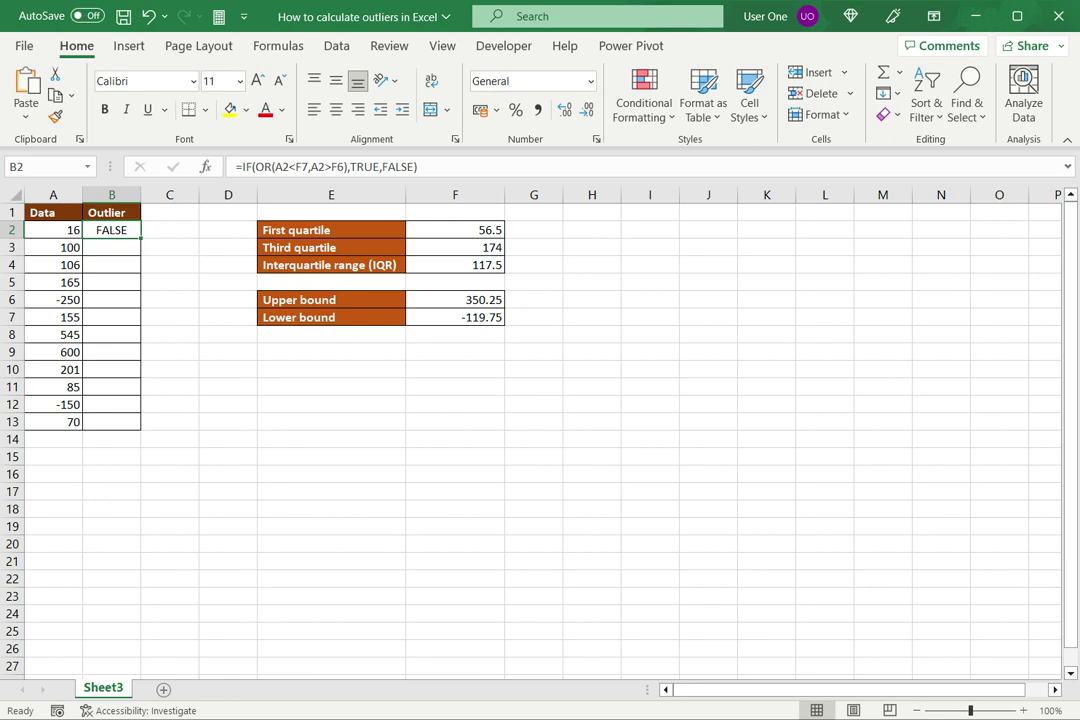
{"action": "left_click", "coordinate": [343, 166]}
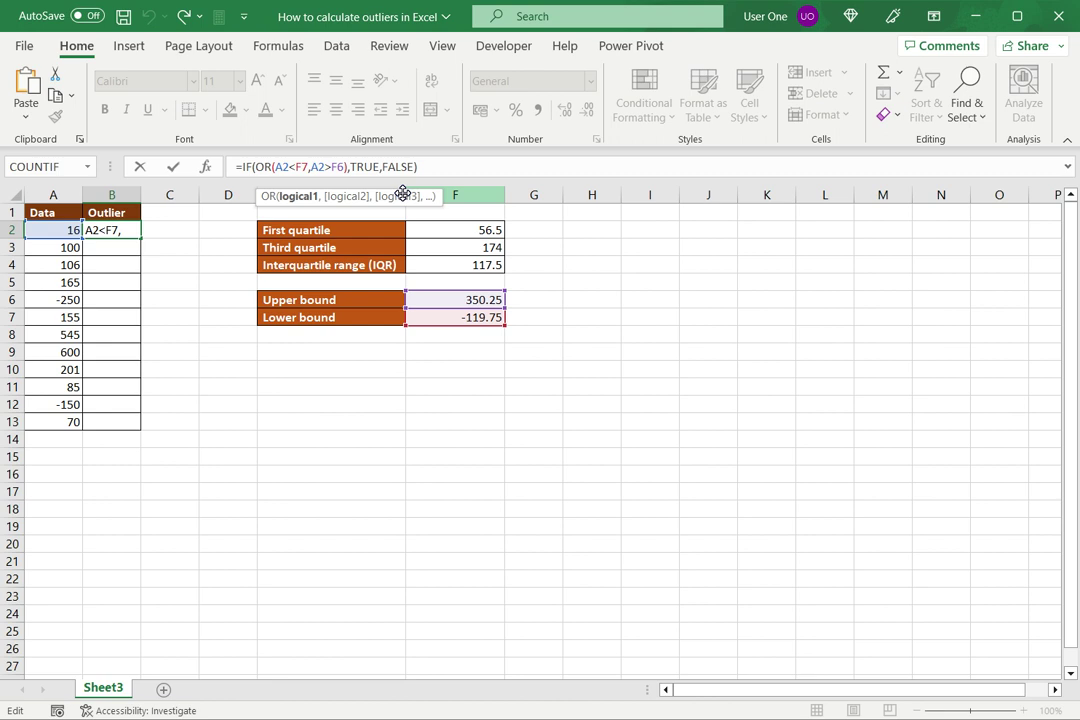
{"action": "key", "text": "F4"}
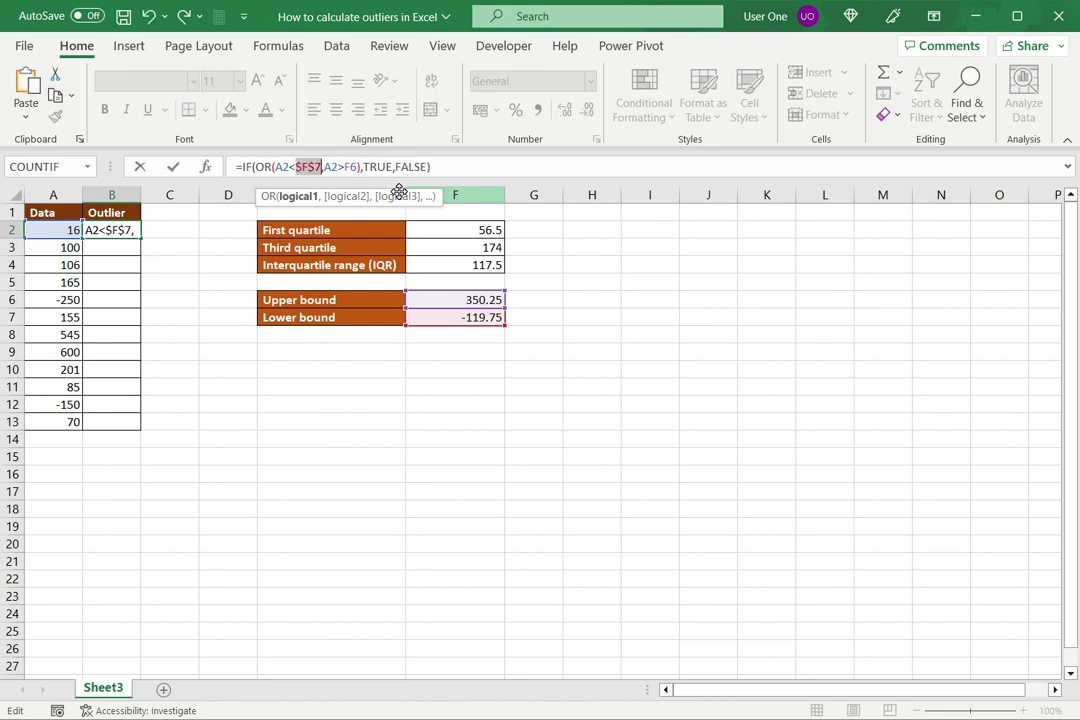
{"action": "left_click", "coordinate": [349, 166]}
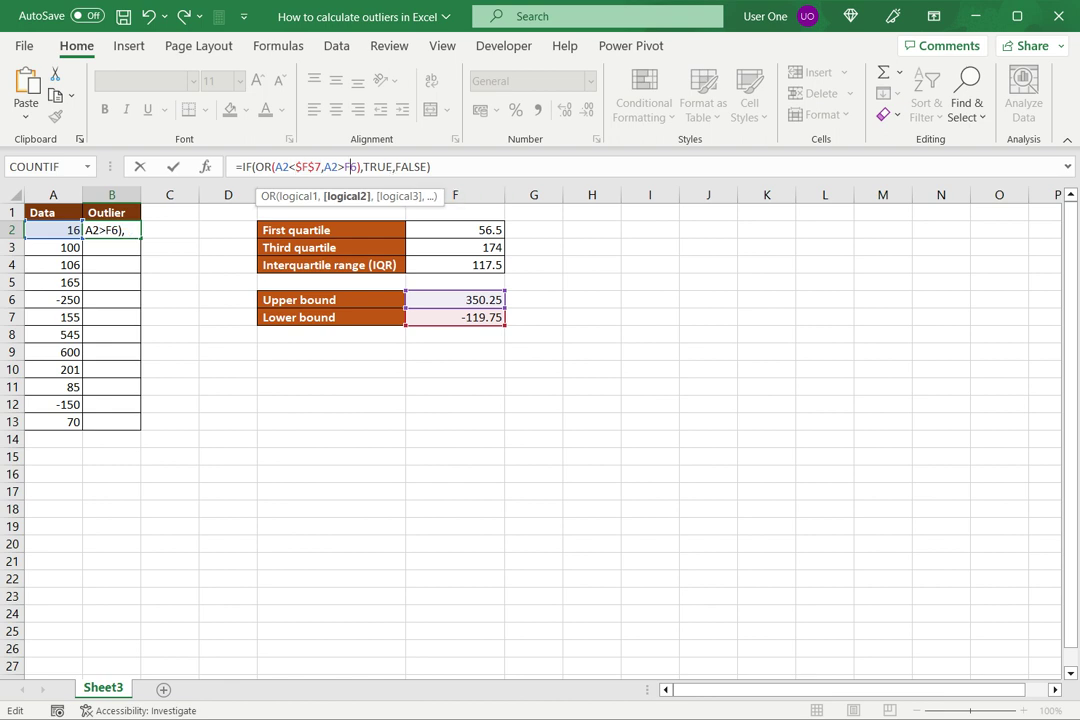
{"action": "key", "text": "F4"}
{"action": "key", "text": "Return"}
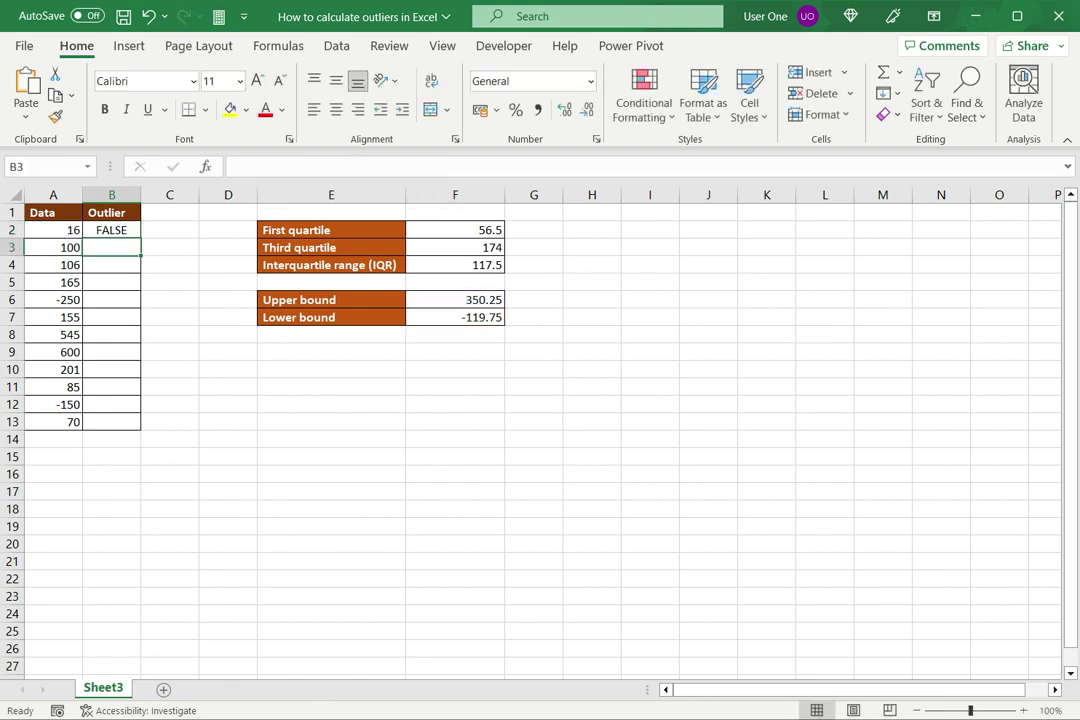
Fill the outlier formula from B2 down to B13 and check the rows flagged as outliers
{"action": "left_click", "coordinate": [111, 230]}
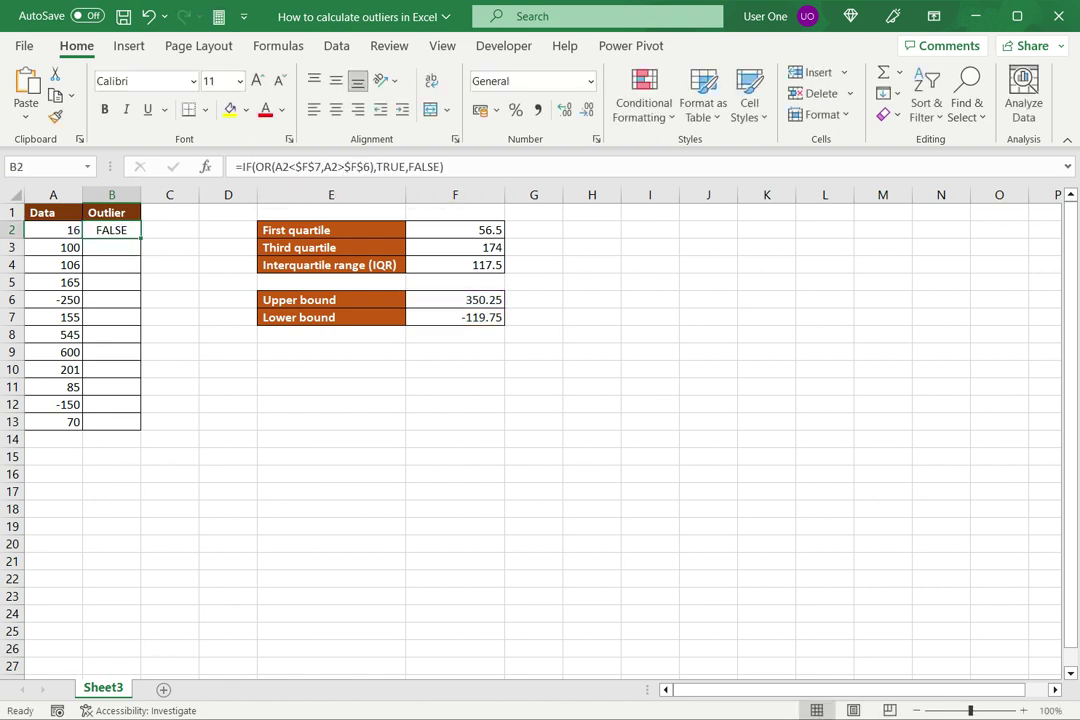
{"action": "left_click_drag", "start_coordinate": [141, 238], "coordinate": [141, 428]}
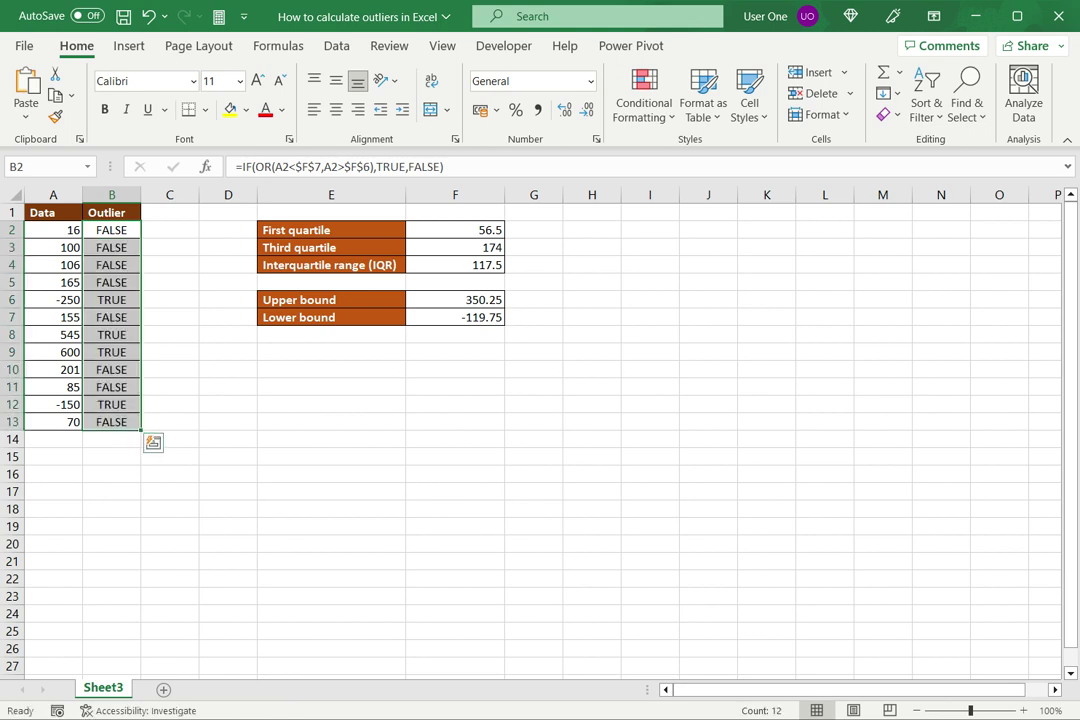
{"action": "left_click", "coordinate": [331, 369]}
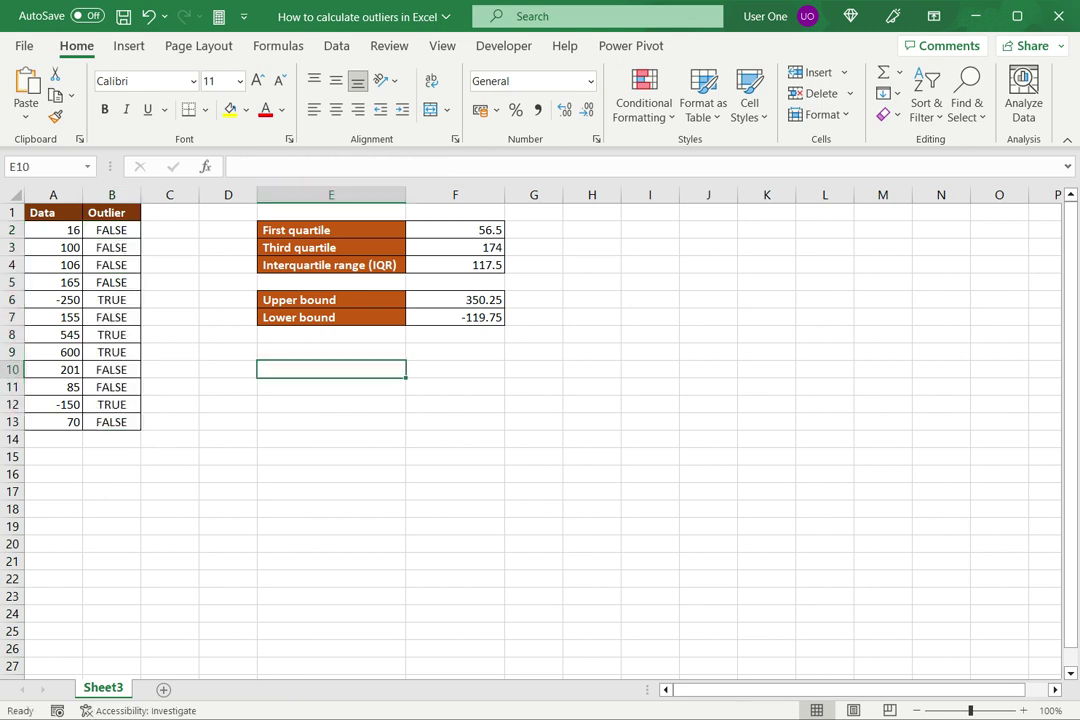
{"action": "left_click", "coordinate": [111, 299]}
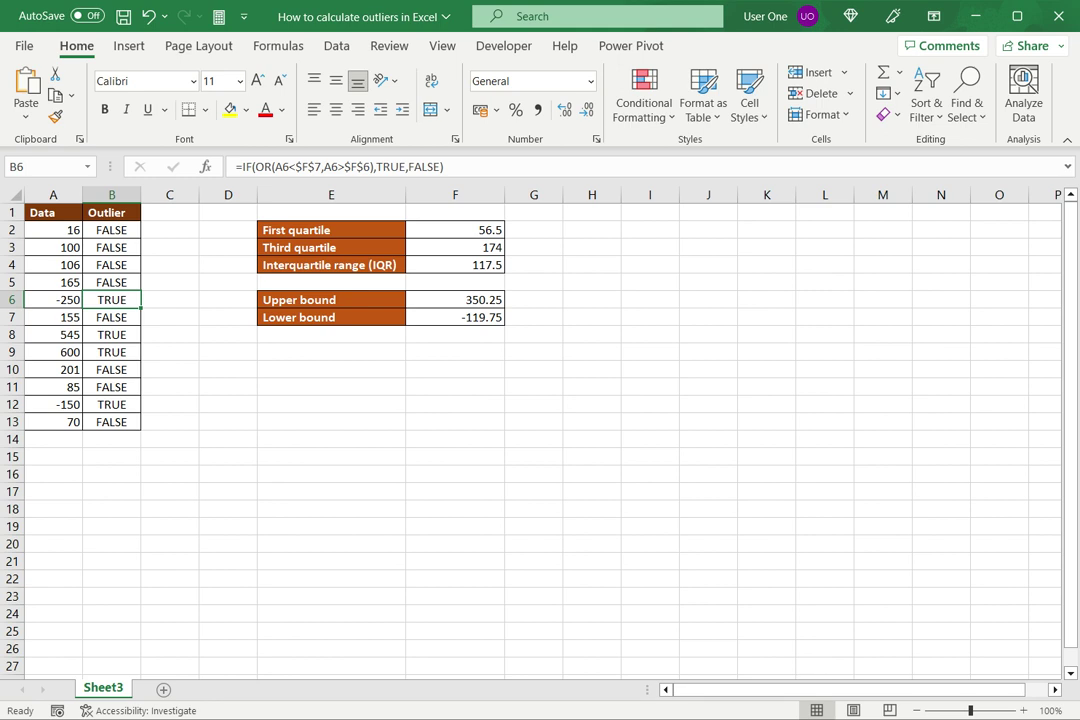
{"action": "left_click", "coordinate": [111, 334]}
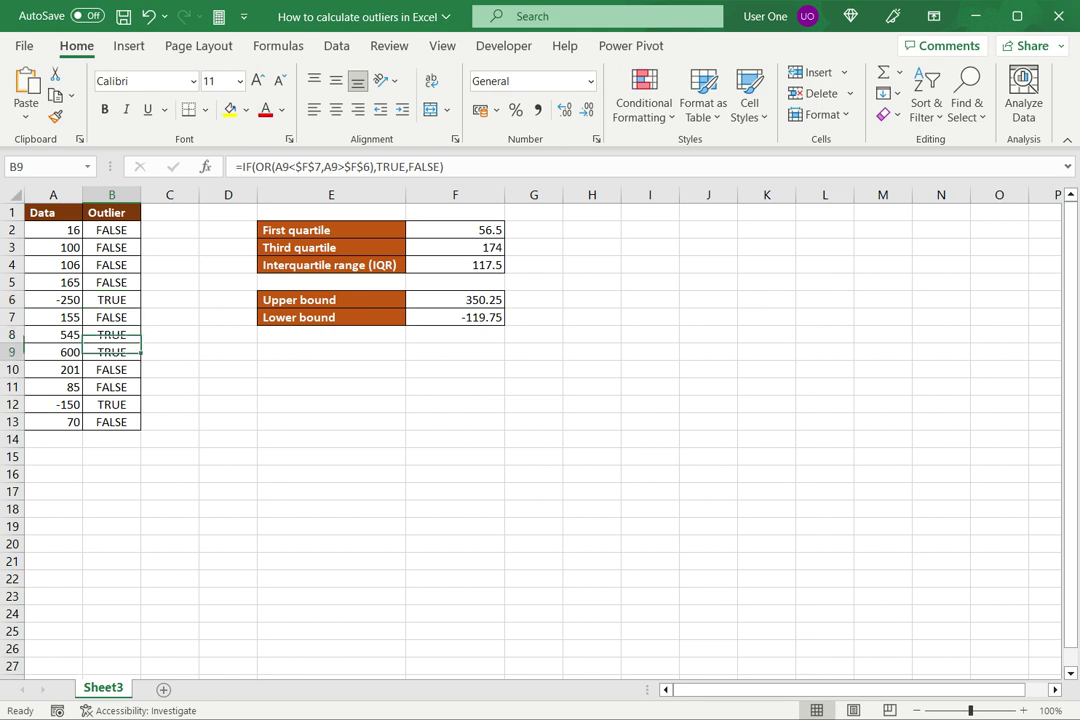
{"action": "left_click", "coordinate": [111, 404]}
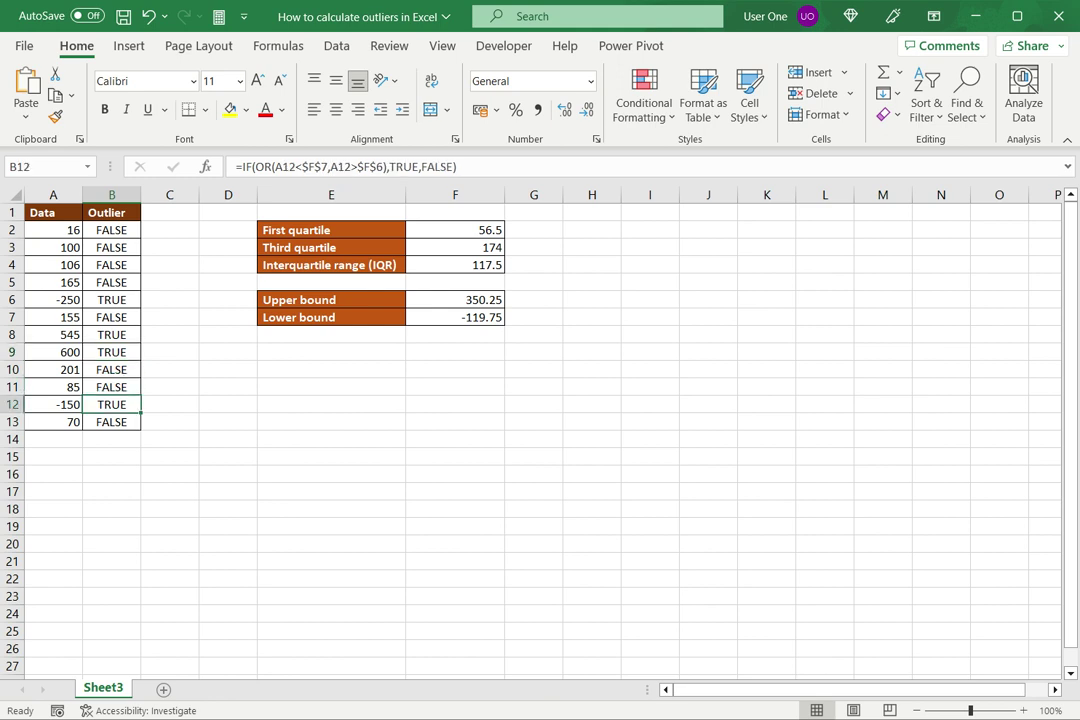